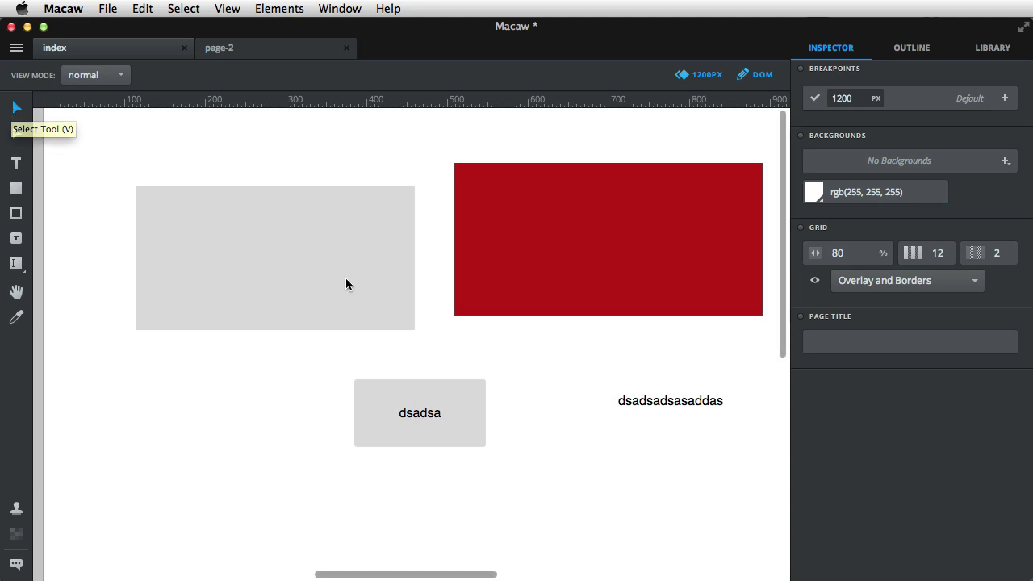
Shift the grey box slightly right and down, then resize it to 312 × 171 px.
left_click(239, 231)
mouse_move(284, 286)
left_mouse_down()
mouse_move(212, 334)
mouse_move(266, 274)
mouse_move(292, 285)
left_mouse_up()
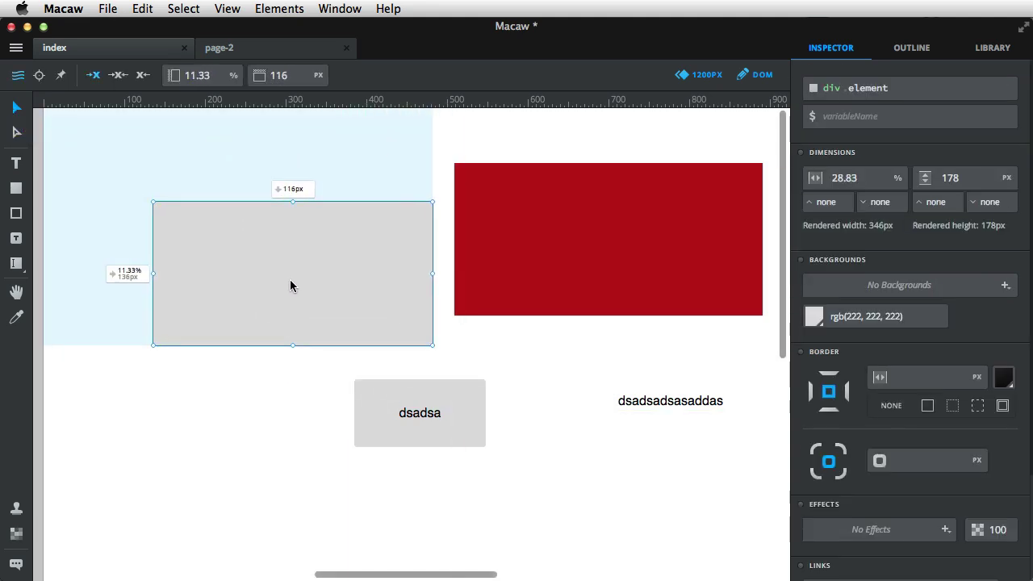
left_click_drag(433, 273, 354, 273)
left_click_drag(290, 281, 406, 284)
left_click_drag(415, 353, 405, 329)
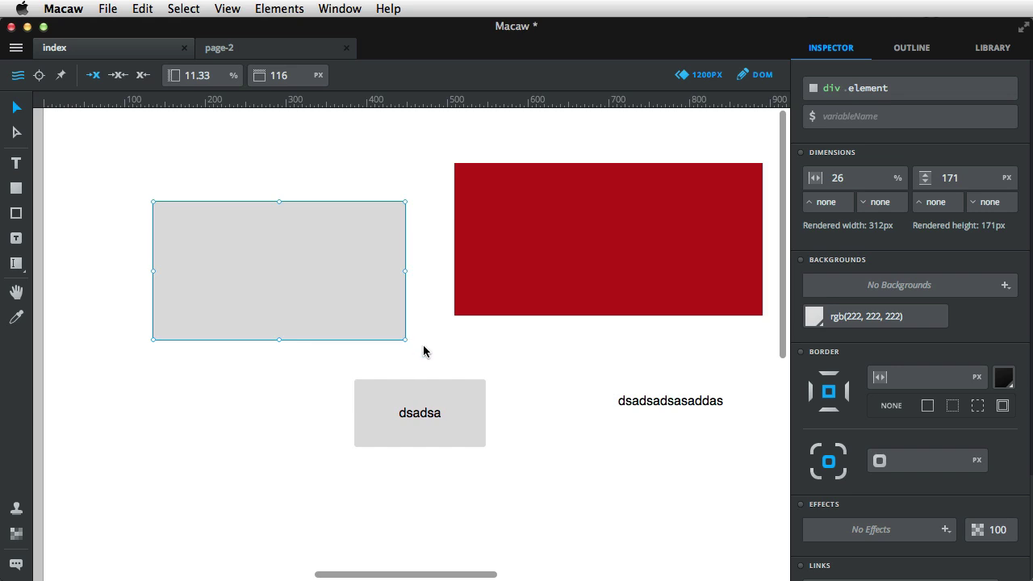
Draw a scratch text box under the grey box with multi-line placeholder text.
left_click(424, 351)
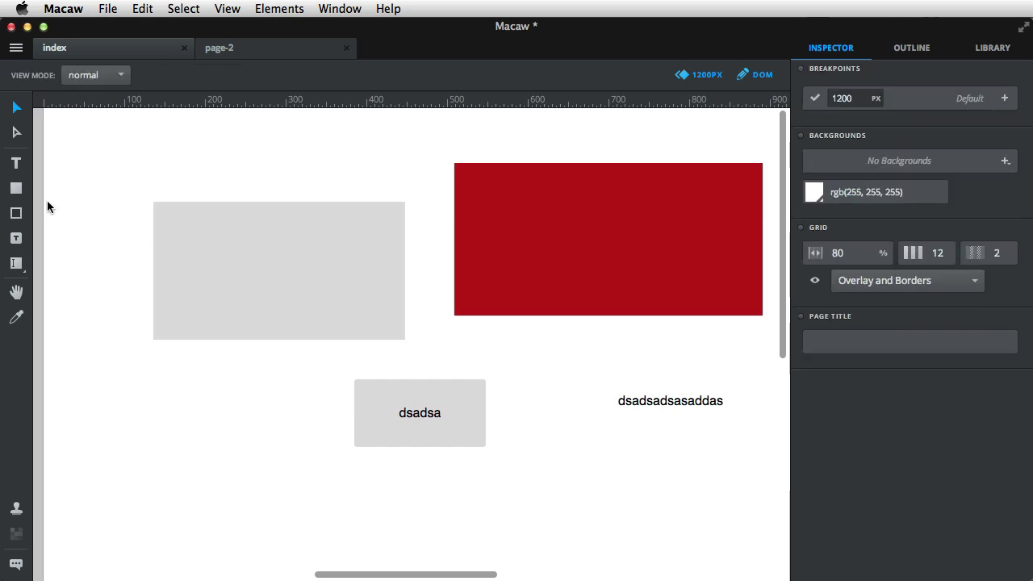
left_click(16, 166)
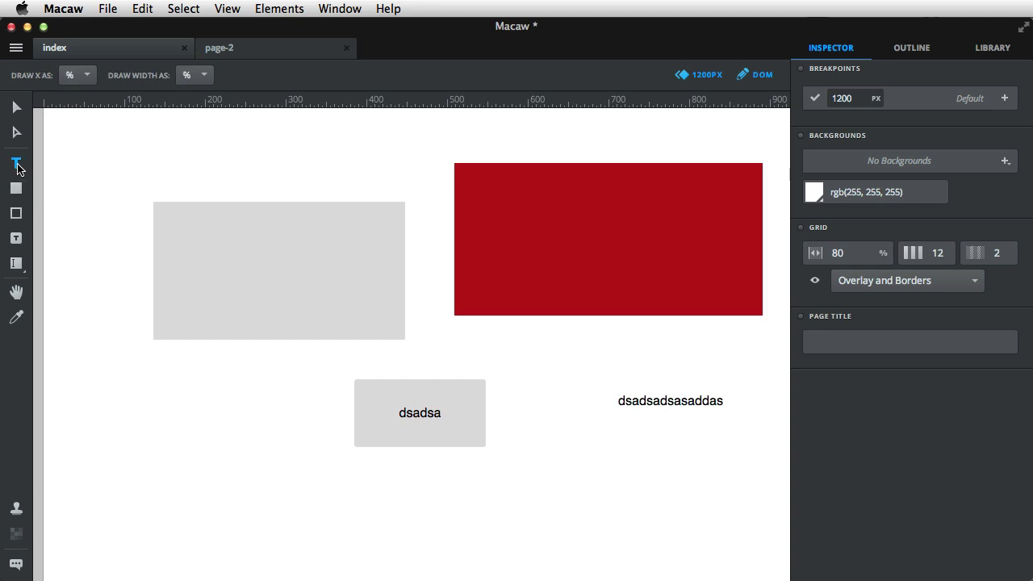
left_click(154, 380)
left_click_drag(191, 396, 337, 508)
type("sgyagsjhagsjhag")
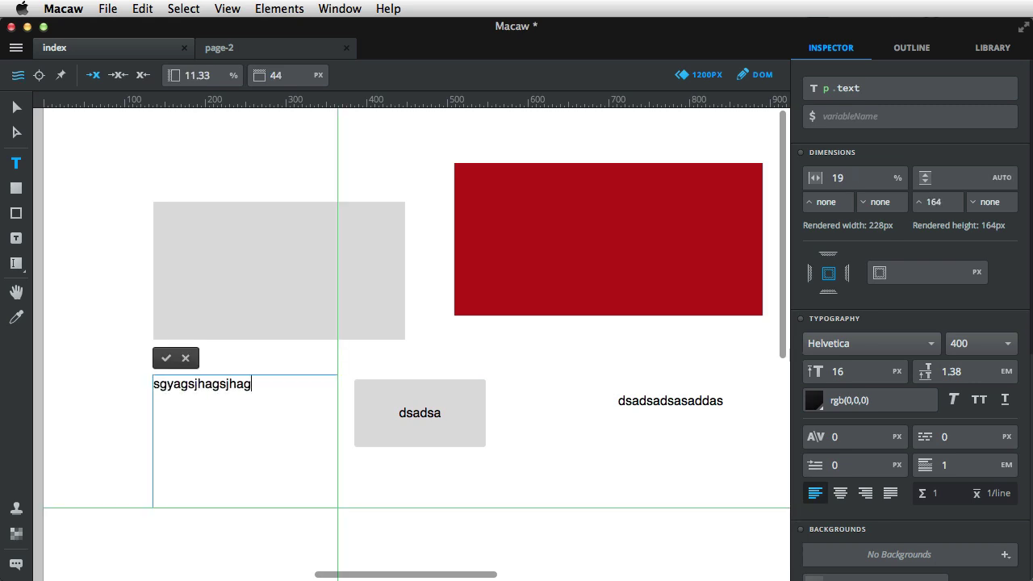
type("JSA\\sa\\ SA s a SA")
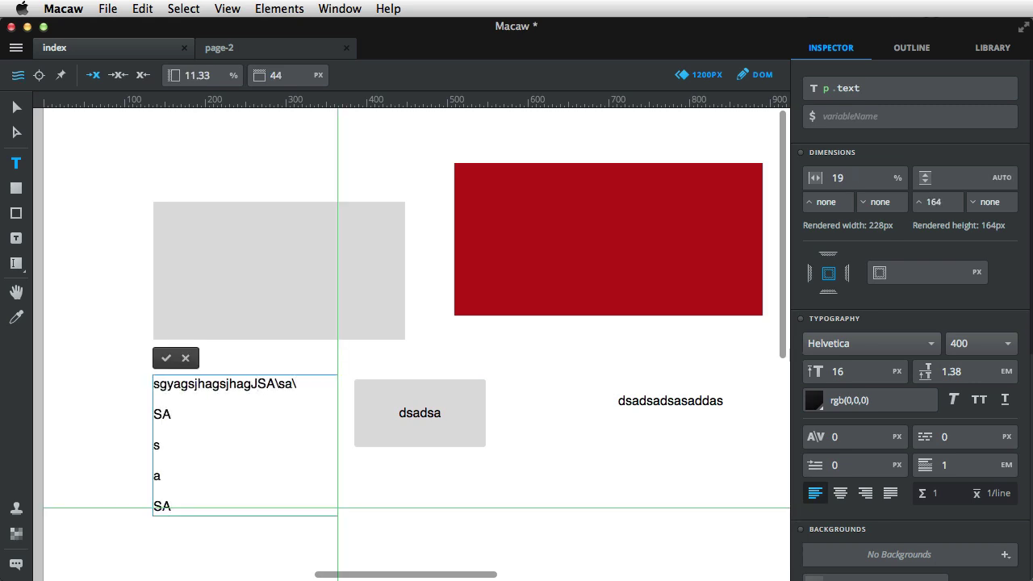
key("Escape")
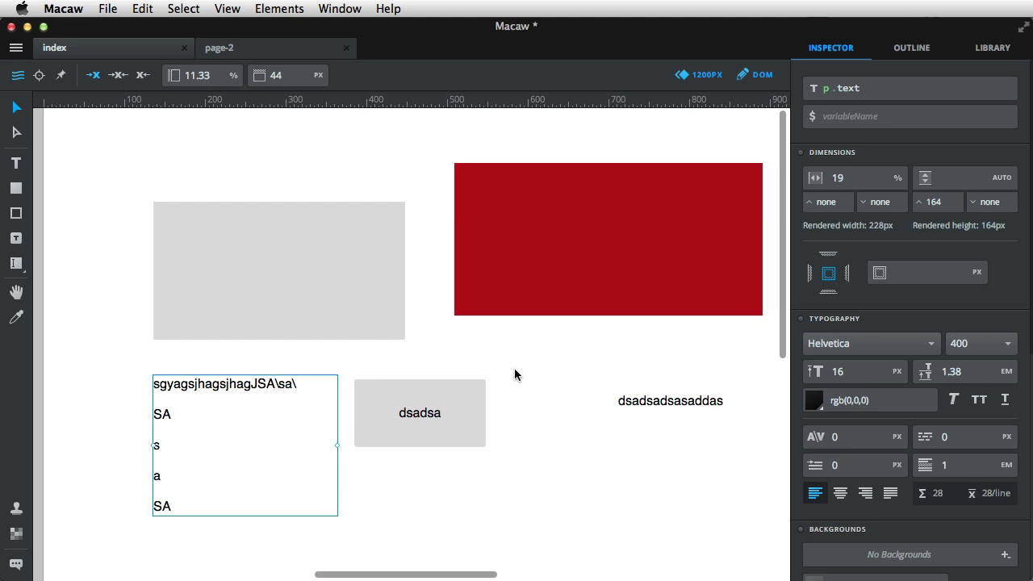
Add a 'saSAsaSAsa' text line, move it left, then marquee-select every element.
left_click(519, 359)
key("t")
left_click(524, 353)
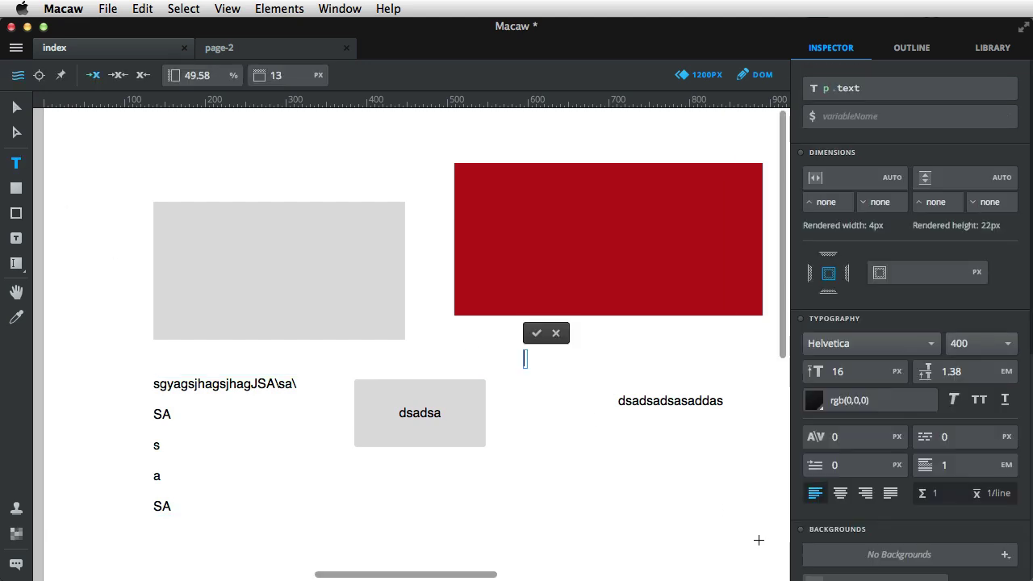
type("saSAsaSAsa")
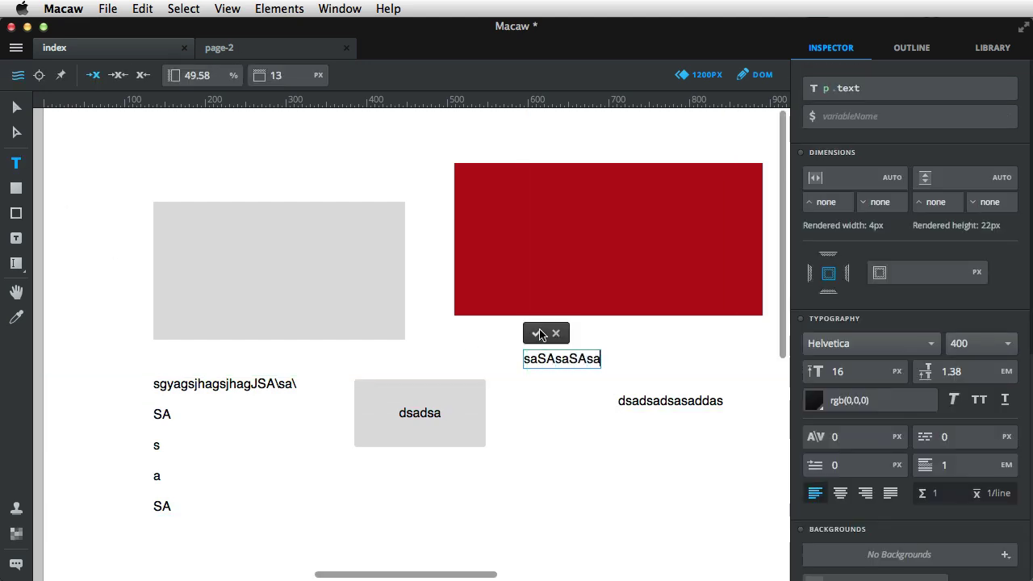
key("Escape")
left_click_drag(569, 359, 221, 387)
left_click_drag(256, 158, 737, 460)
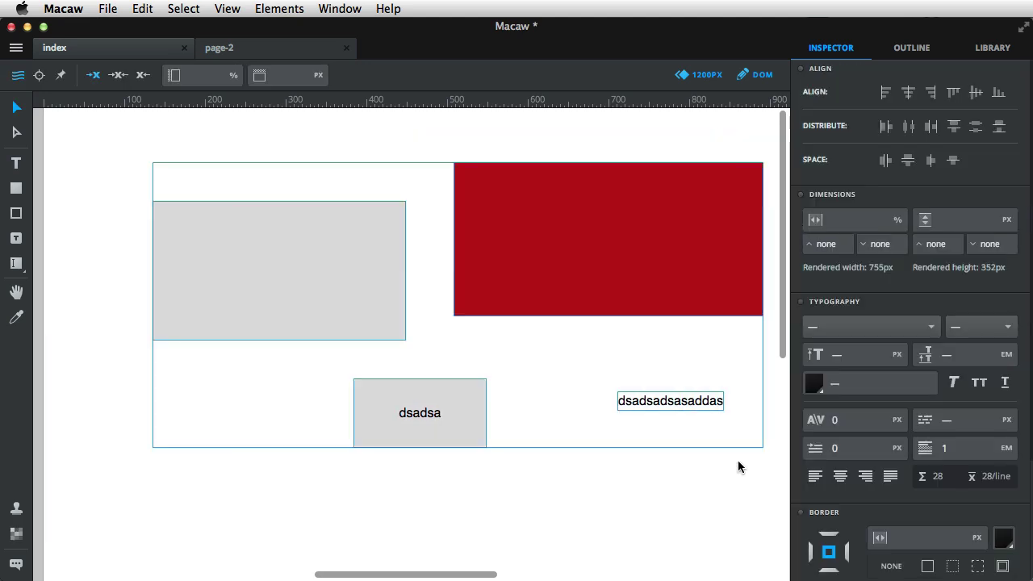
Delete all selected elements, then draw a new grey box and nudge it right and down.
key("Delete")
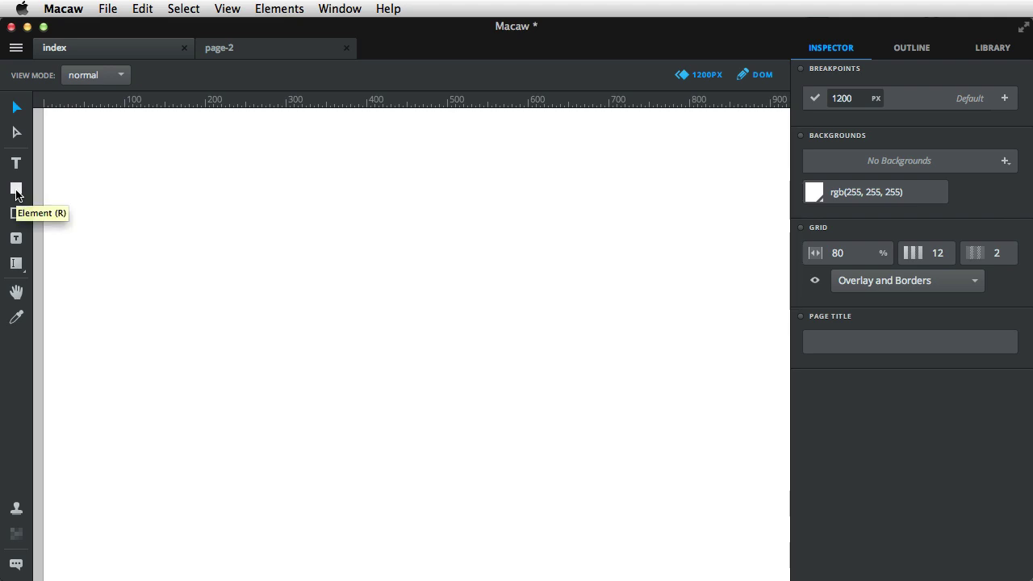
key("r")
mouse_move(137, 184)
left_mouse_down()
mouse_move(540, 325)
mouse_move(575, 353)
left_mouse_up()
left_click_drag(358, 255, 396, 249)
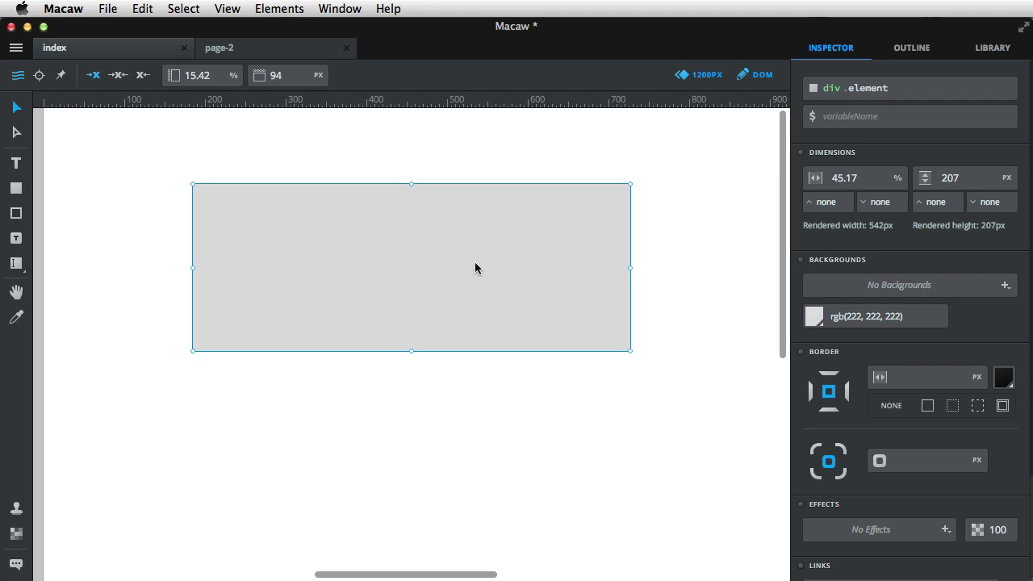
key("Escape")
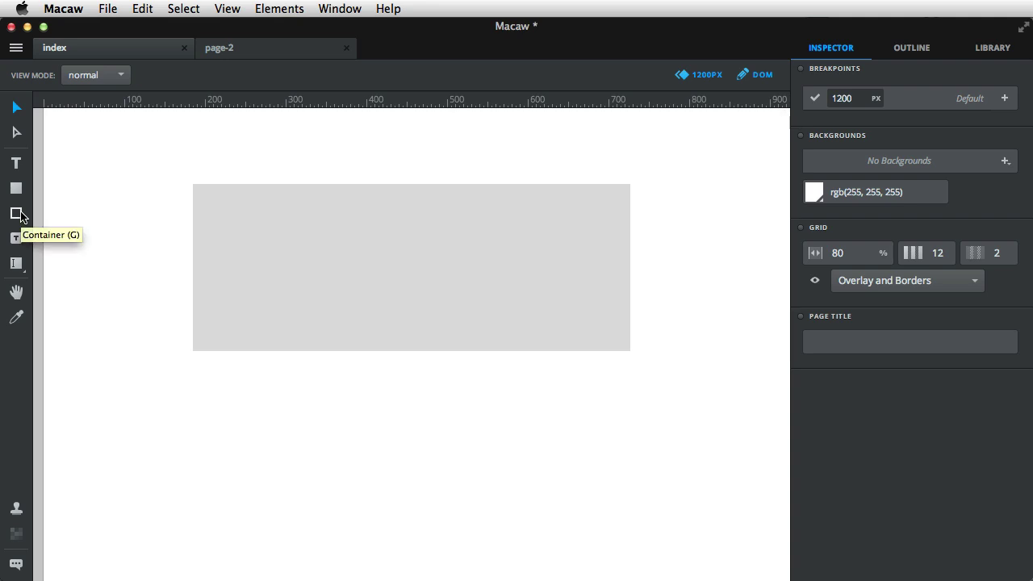
Draw a container lower on the page and reselect it to check its margins.
left_click(16, 214)
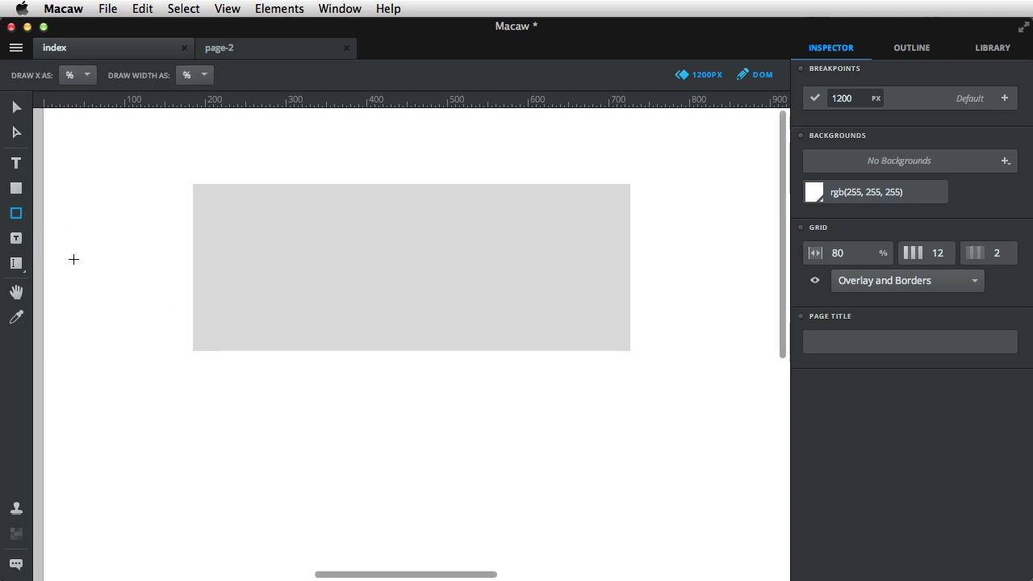
mouse_move(188, 368)
left_mouse_down()
mouse_move(660, 521)
mouse_move(676, 539)
left_mouse_up()
left_click(723, 437)
left_click(539, 441)
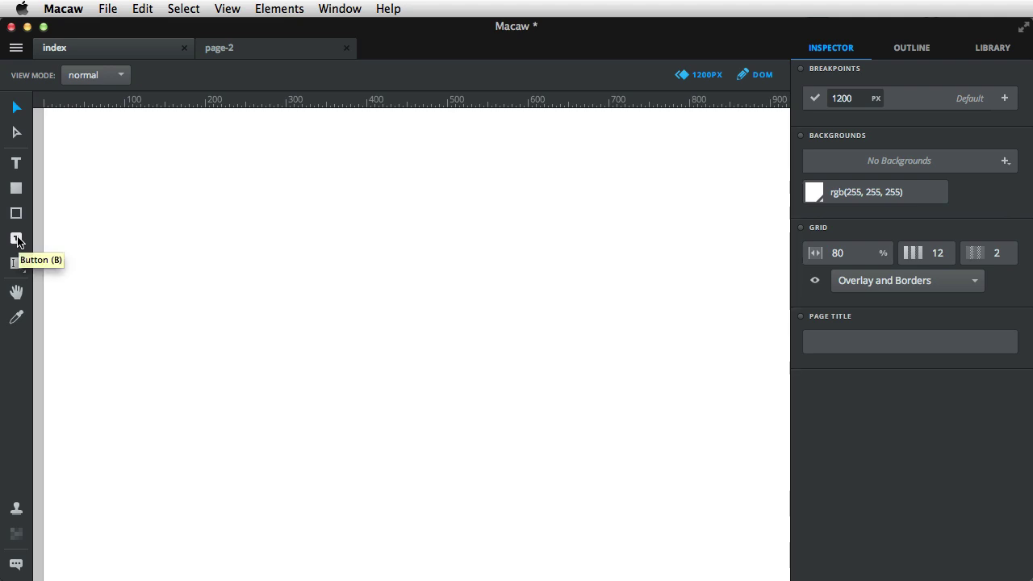
Draw a button near the top labelled 'hdgasjgdjsagdsagdsgajhsahj' and narrow its width.
left_click(17, 239)
left_click_drag(258, 232, 468, 283)
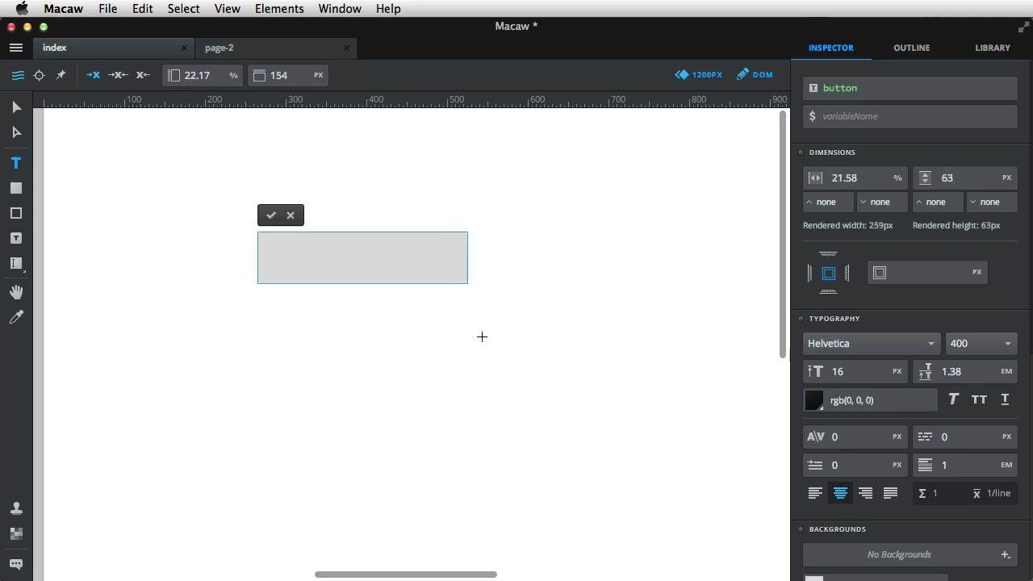
type("hdgasjgdjsagdsagdsgajhsahj")
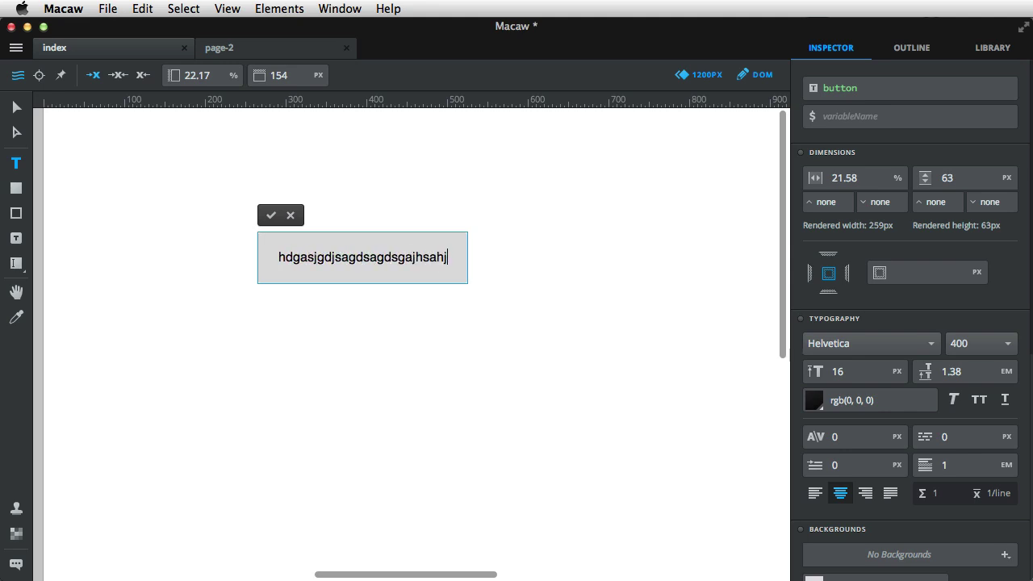
left_click(271, 215)
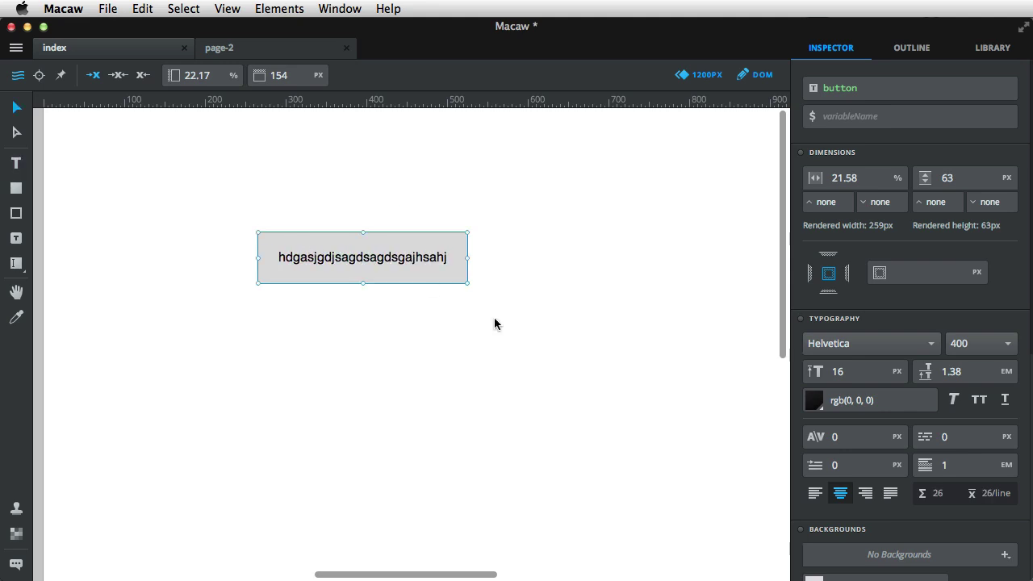
left_click_drag(468, 259, 351, 296)
left_click(482, 341)
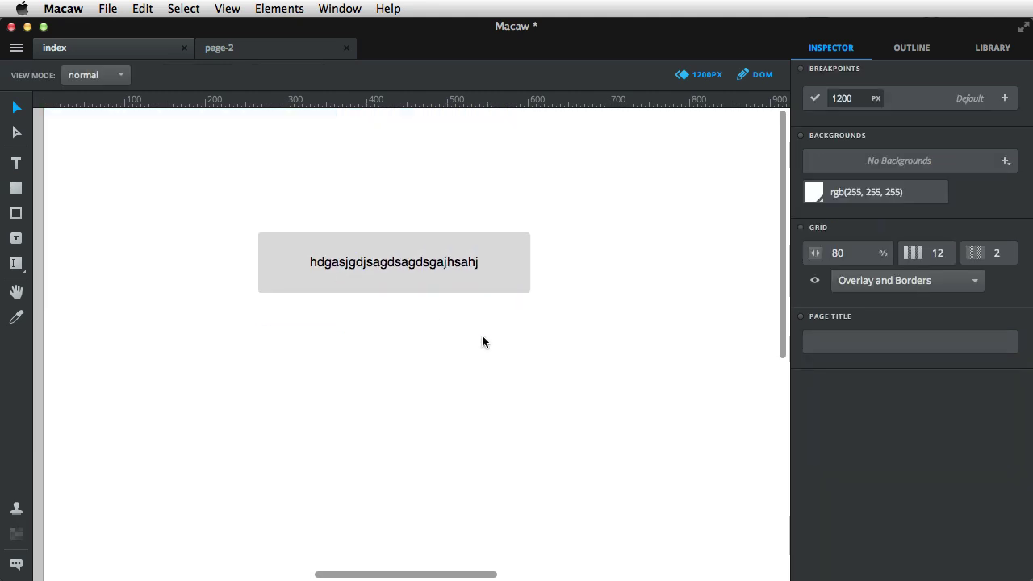
Add an input field of about 262 × 47 below the button with placeholder 'Inut', then reselect the button.
left_click(17, 263)
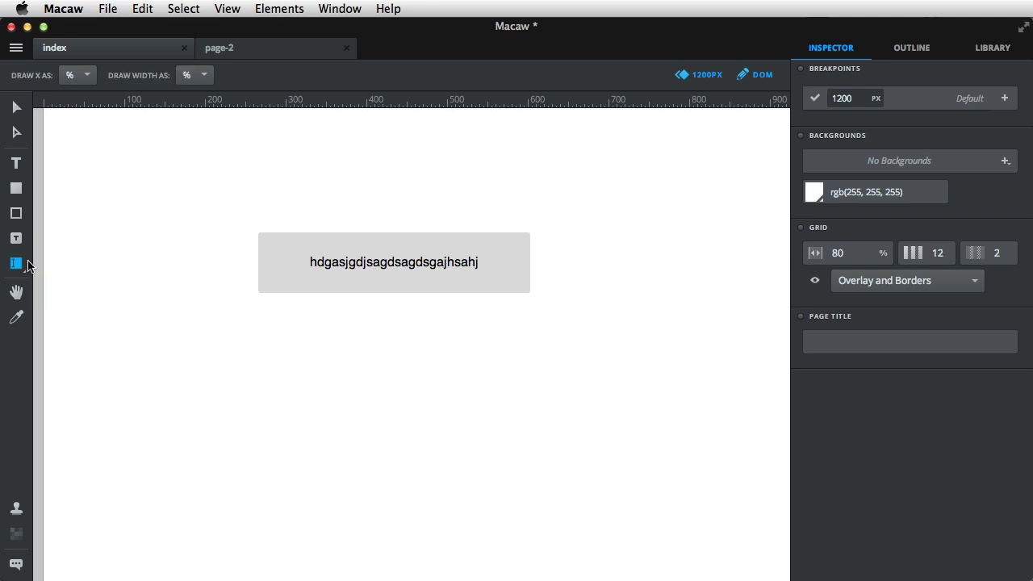
left_click(274, 344)
mouse_move(370, 358)
left_mouse_down()
mouse_move(477, 394)
mouse_move(485, 382)
left_mouse_up()
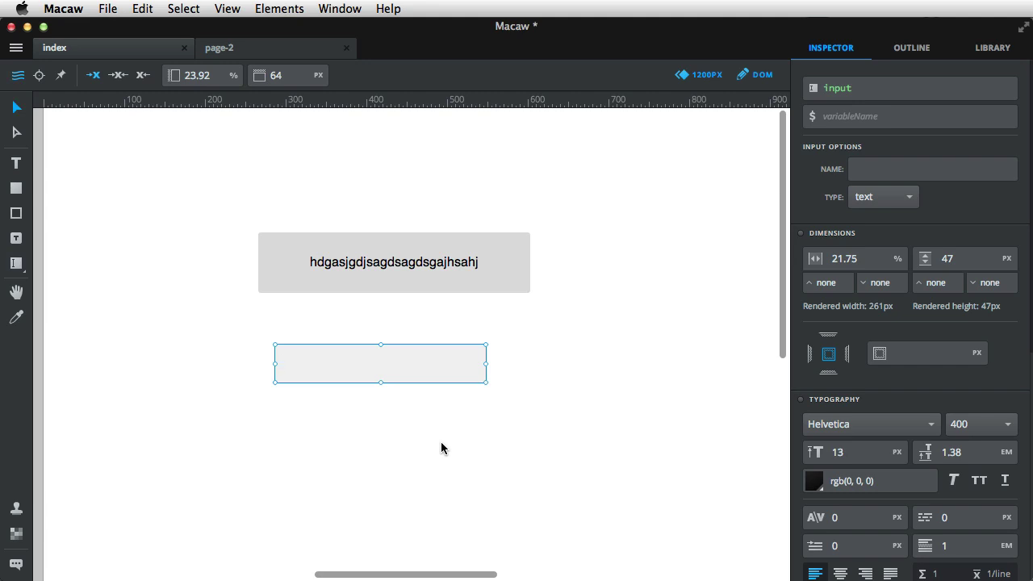
type("Inut")
key("Escape")
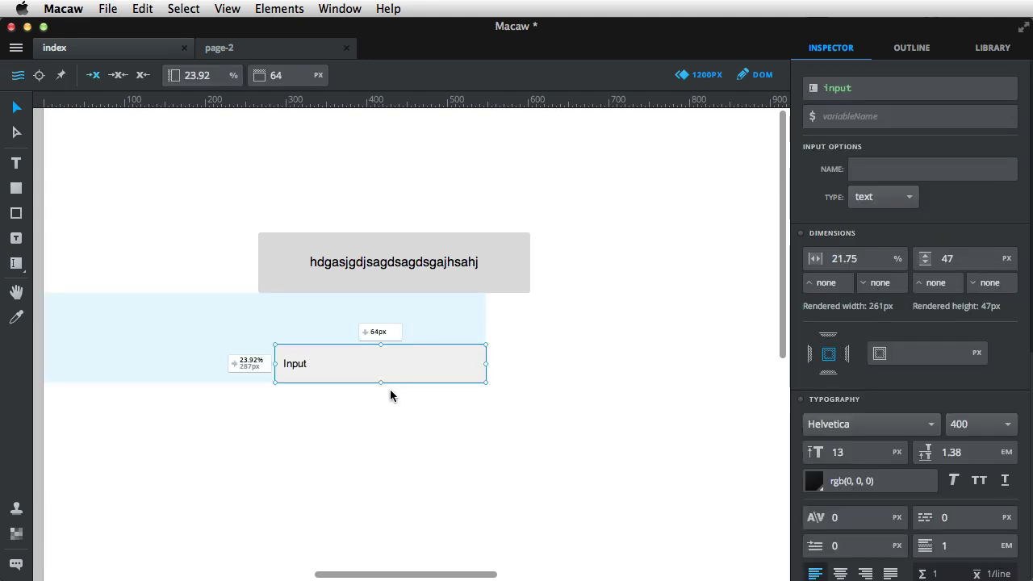
key("Return")
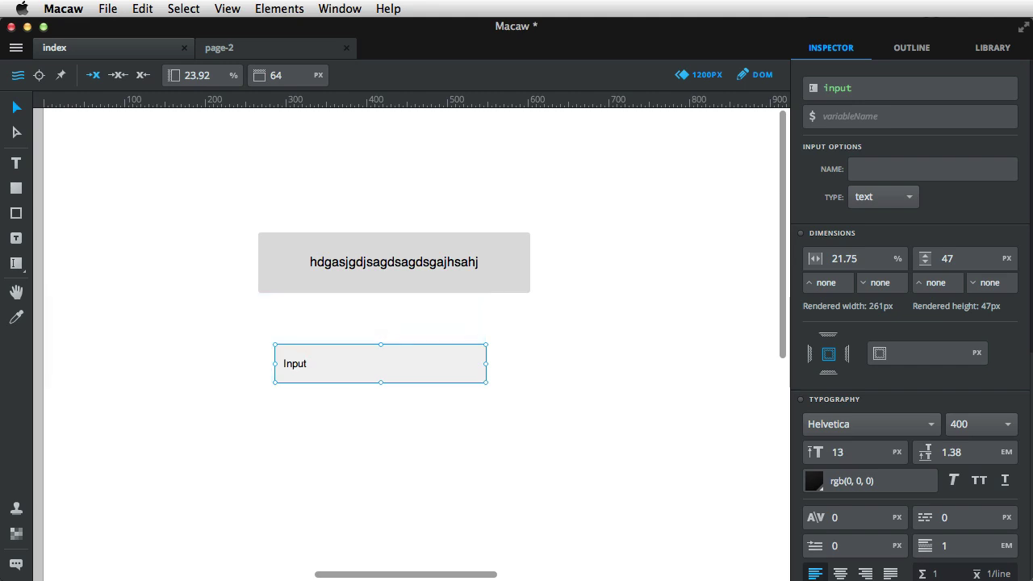
left_click(423, 328)
left_click(444, 273)
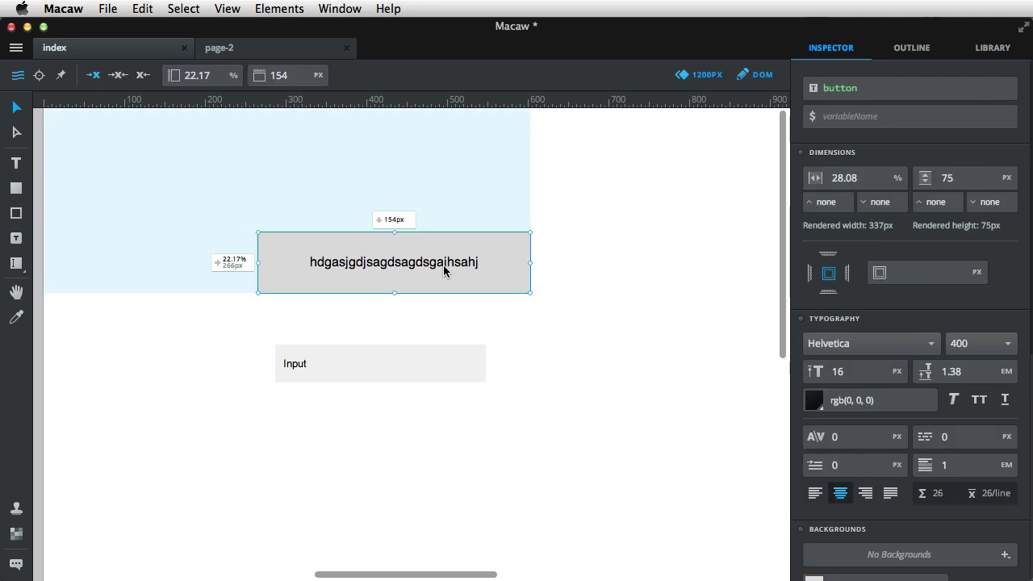
left_click(17, 163)
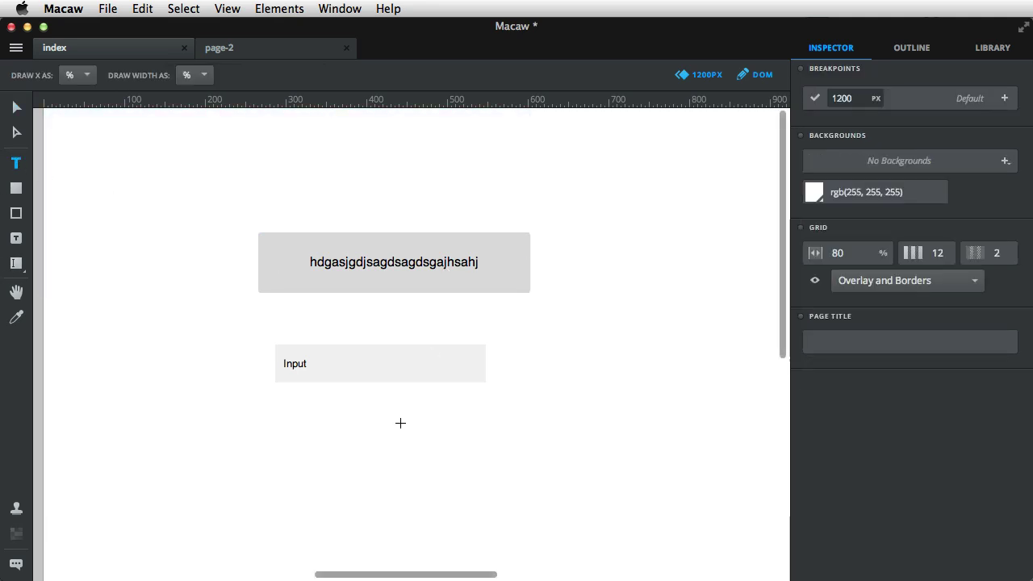
Type a text block below the input reading 'ddhgsahdkjsahjkdsa' and 'dsadasdsadas' on two lines.
left_click(401, 425)
type("ddhgsahdkjsahjkdsa")
key("Return")
type("dsadasdsadas")
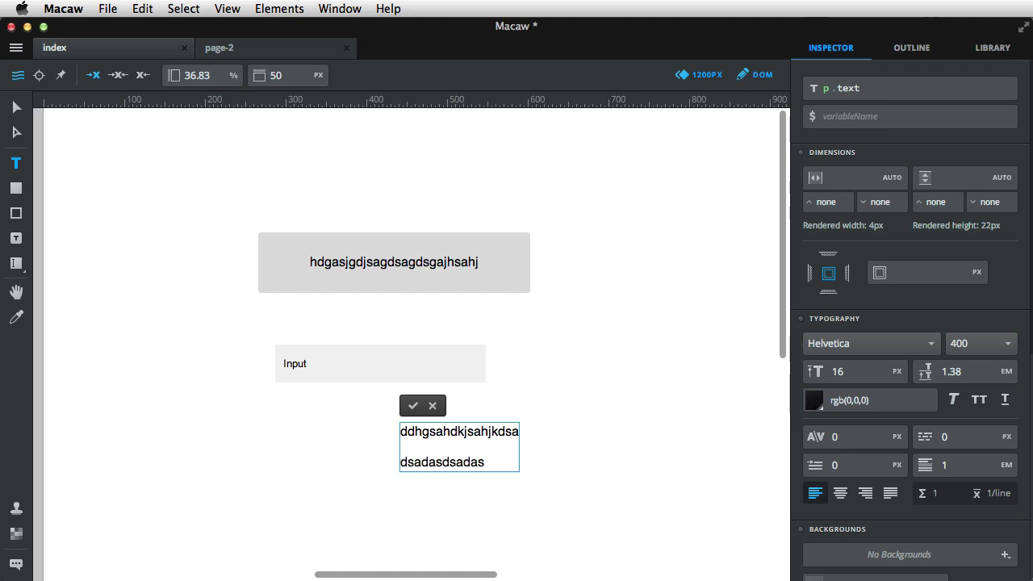
key("Escape")
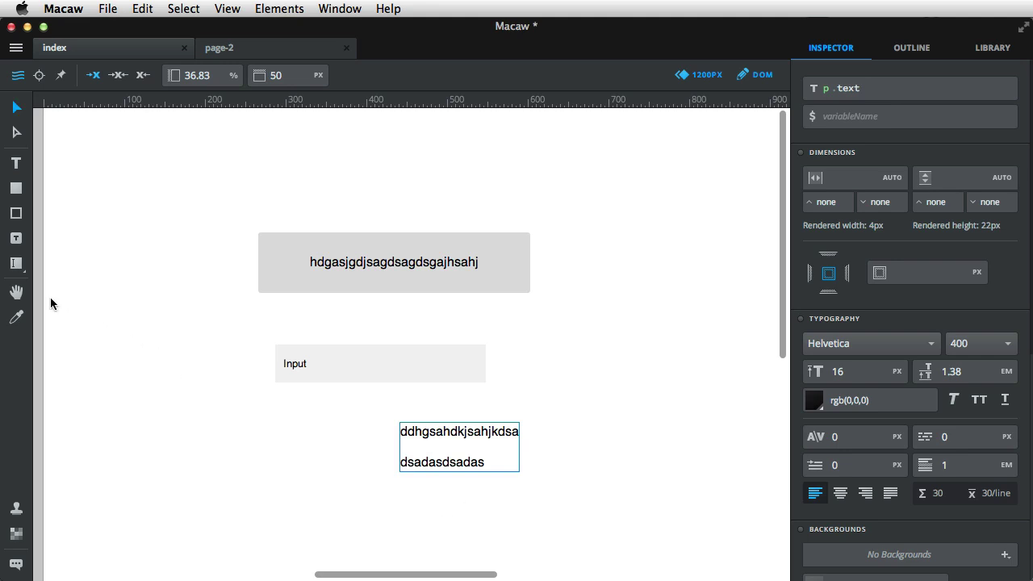
left_click(24, 293)
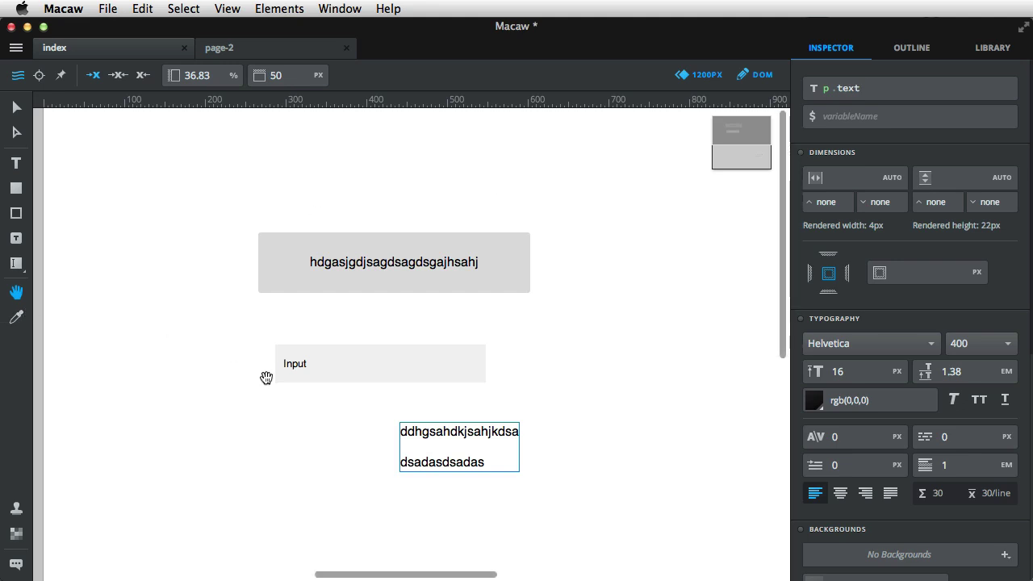
Give the text block the grey button's colour using the eyedropper.
scroll(579, 451, "down", 5)
left_click_drag(667, 330, 552, 413)
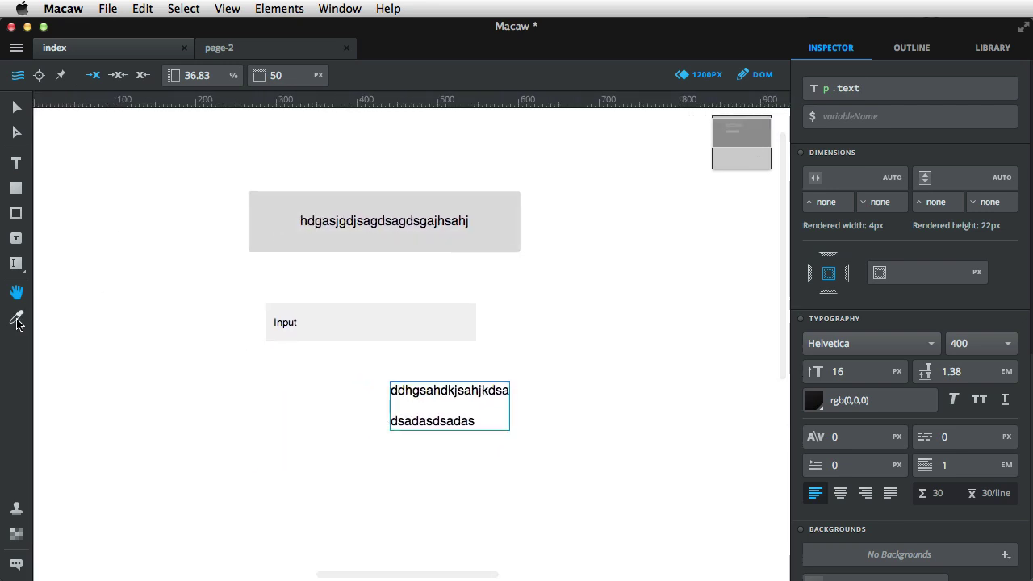
left_click(17, 320)
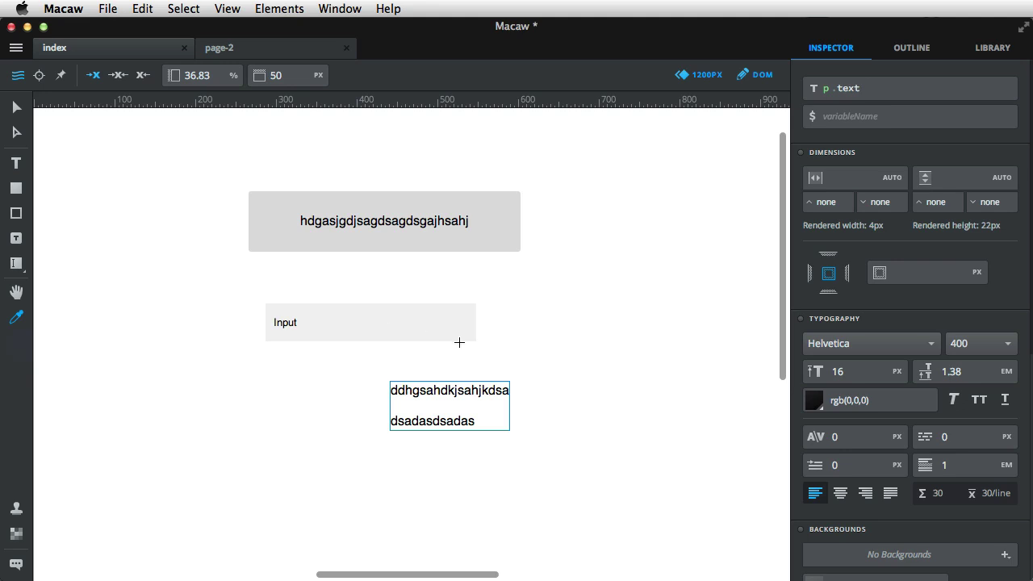
left_click(423, 321)
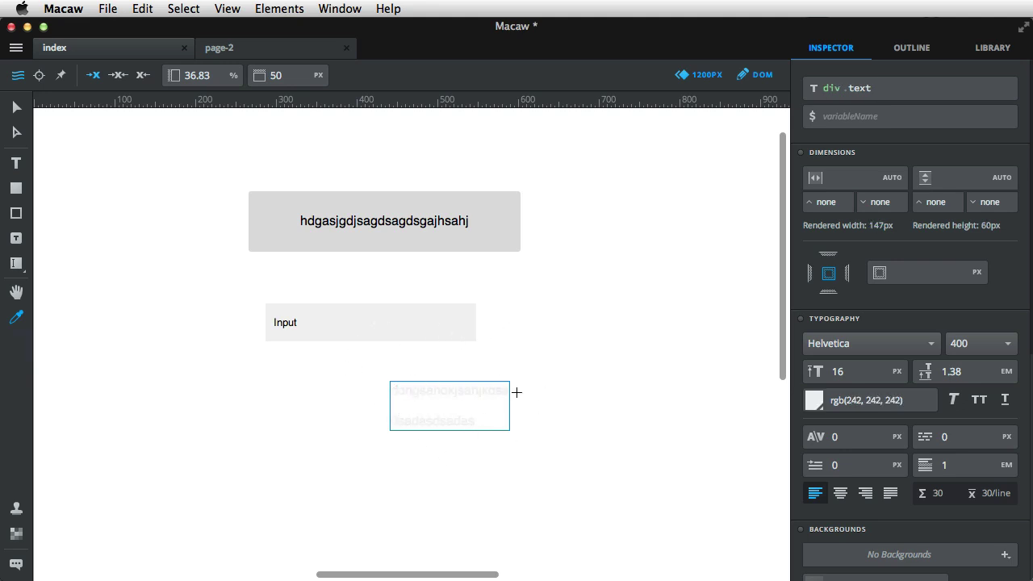
left_click(499, 217)
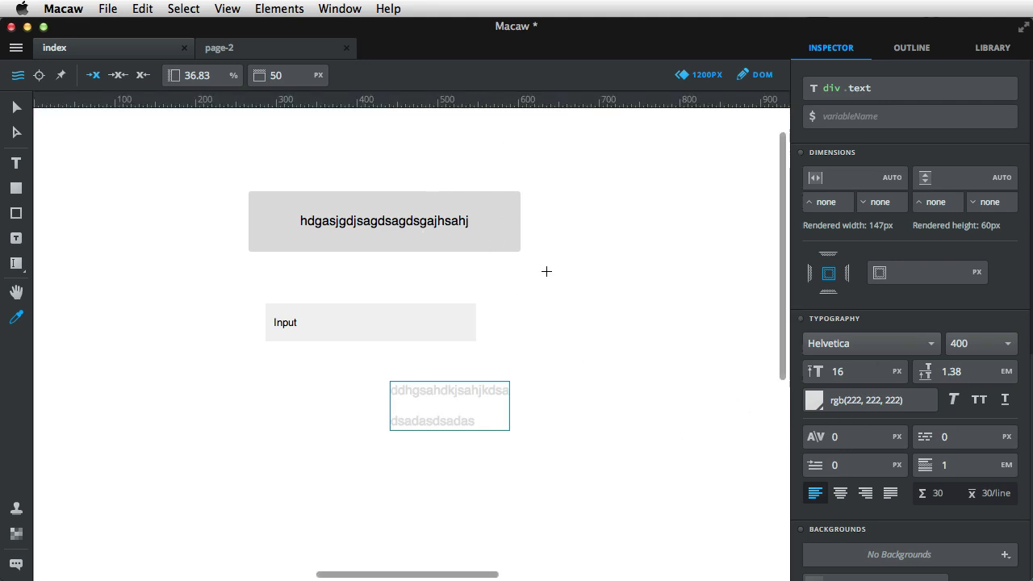
key("v")
Set the button background to dark red rgb(175, 24, 24), then reselect the text block.
left_click(508, 240)
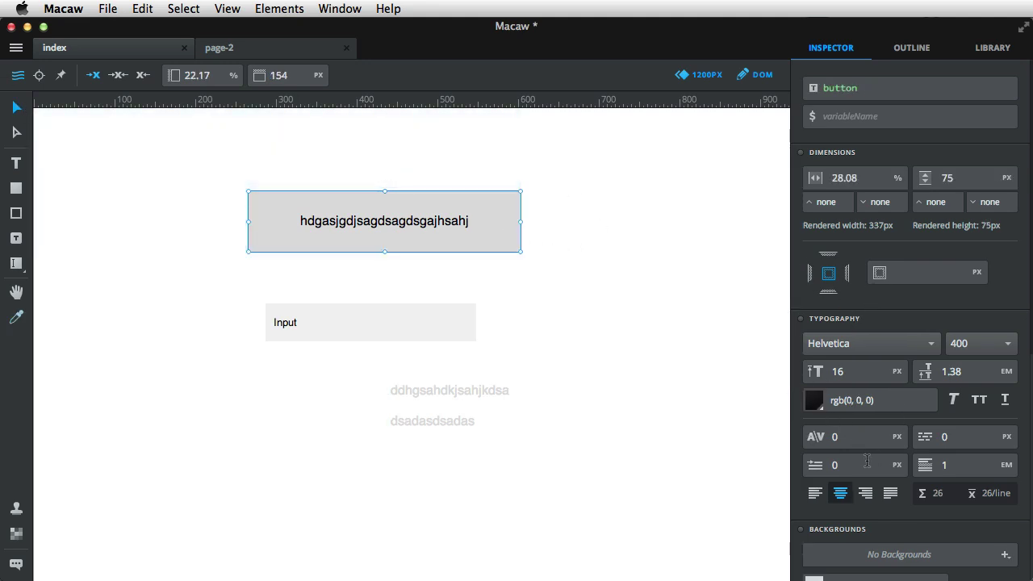
scroll(868, 460, "down", 5)
left_click(815, 330)
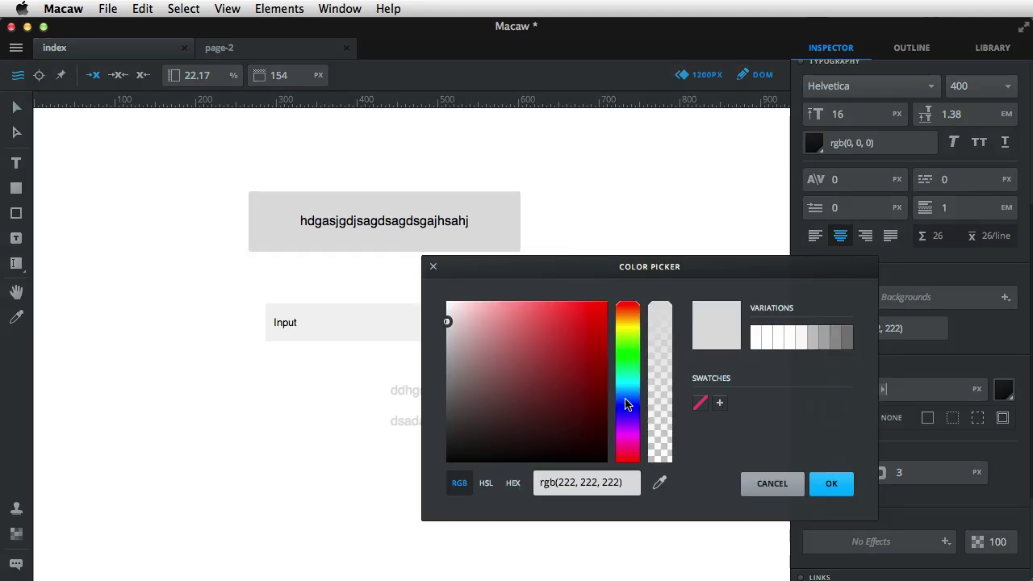
left_click(565, 415)
left_click(587, 352)
left_click(830, 484)
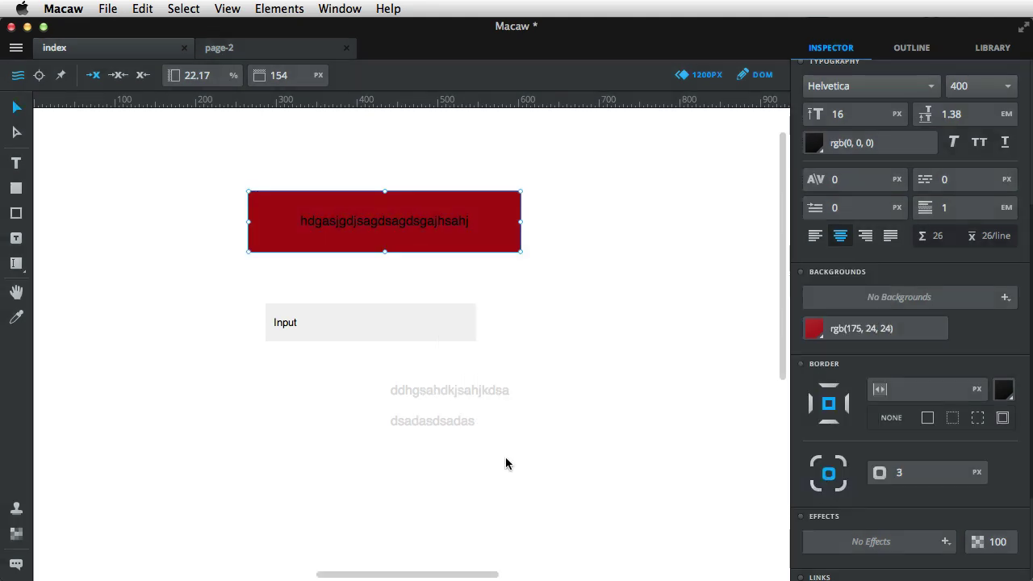
left_click(521, 475)
left_click(449, 415)
left_click(16, 317)
Copy the button's red onto the text block, then check the Global Styles list.
left_click(490, 207)
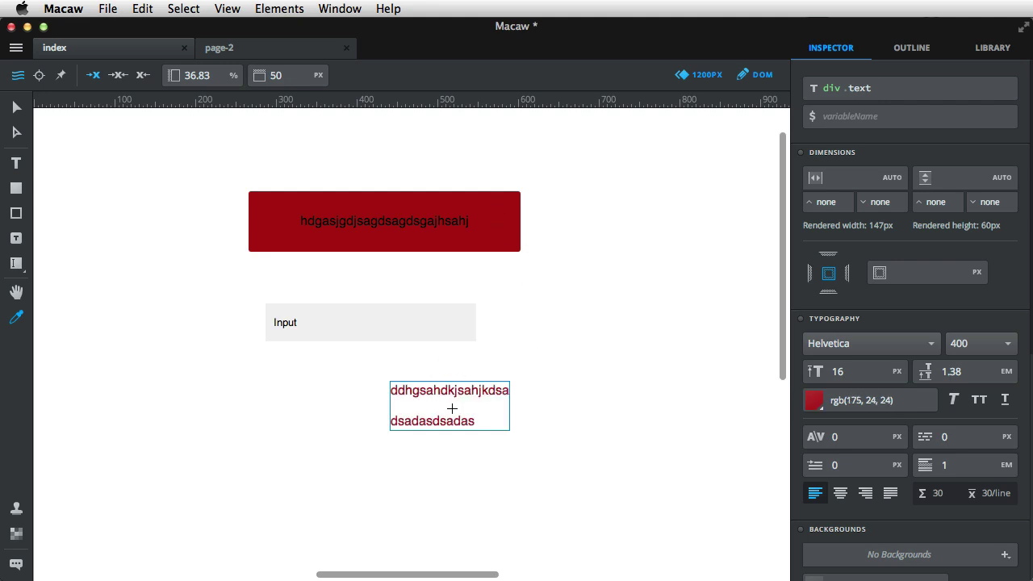
key("Escape")
left_click(341, 399)
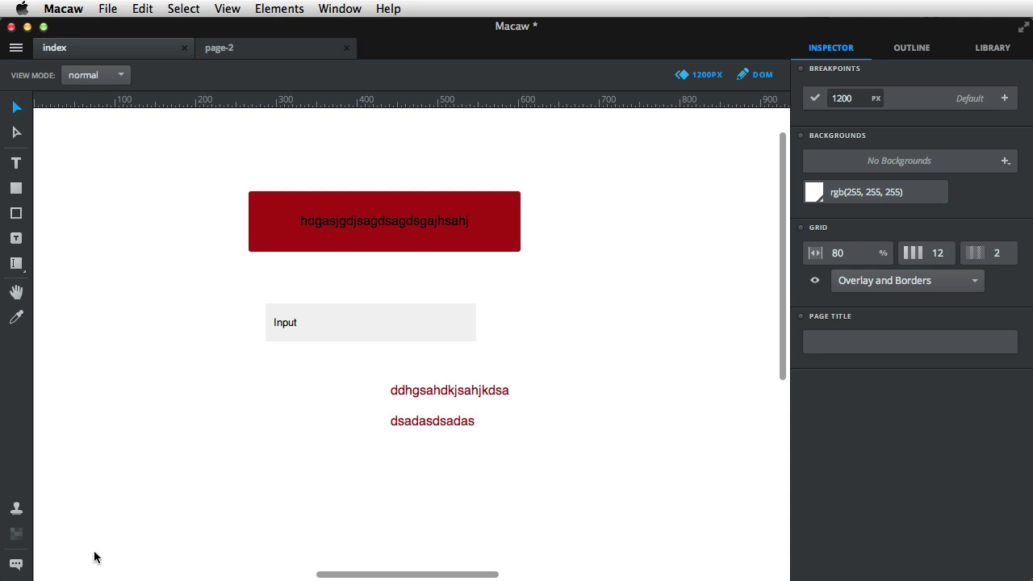
left_click(17, 509)
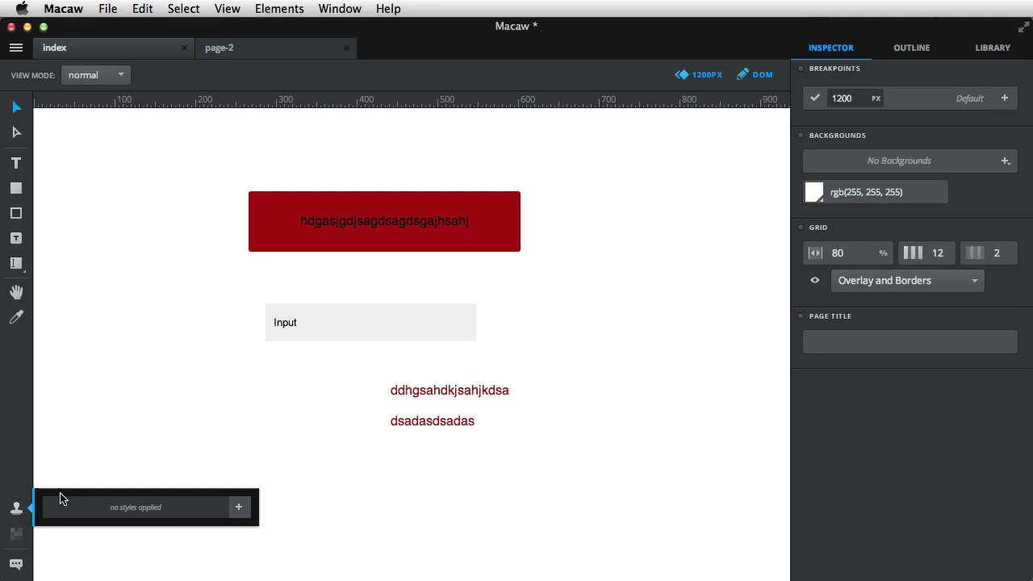
left_click(129, 456)
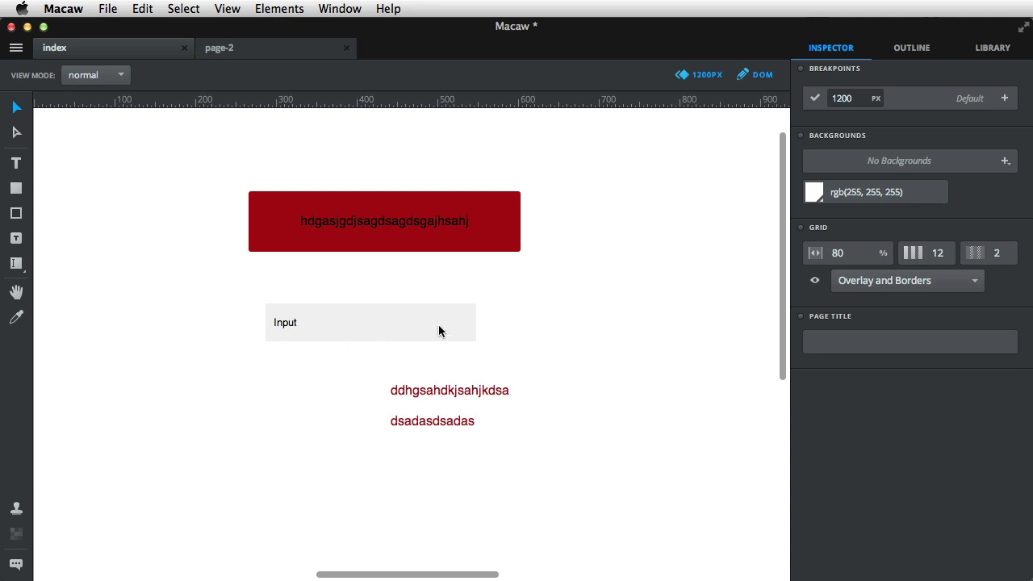
Shift the red text block right and make the button label white rgb(255, 255, 255).
left_click_drag(452, 401, 637, 387)
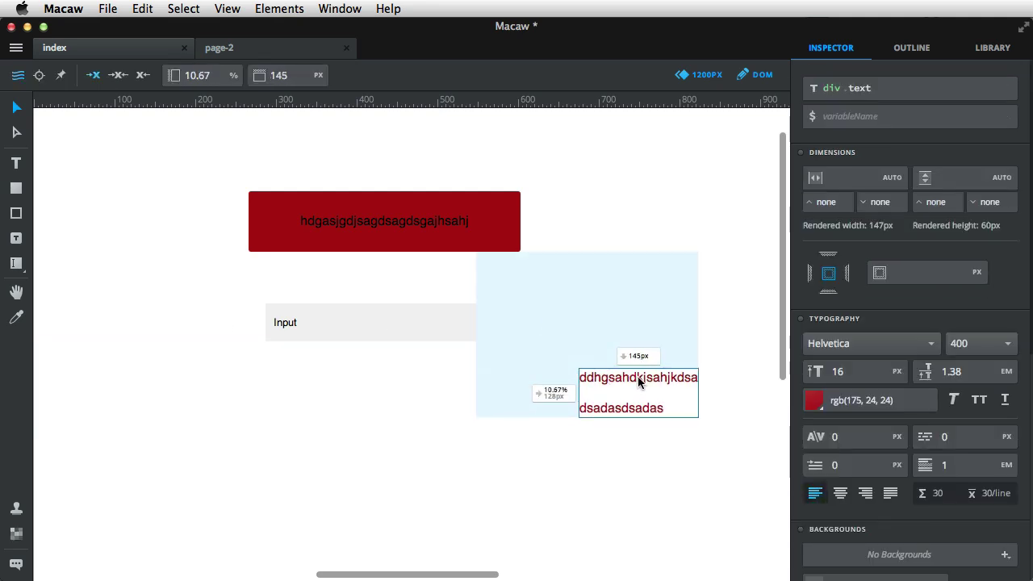
left_click(395, 431)
left_click(444, 238)
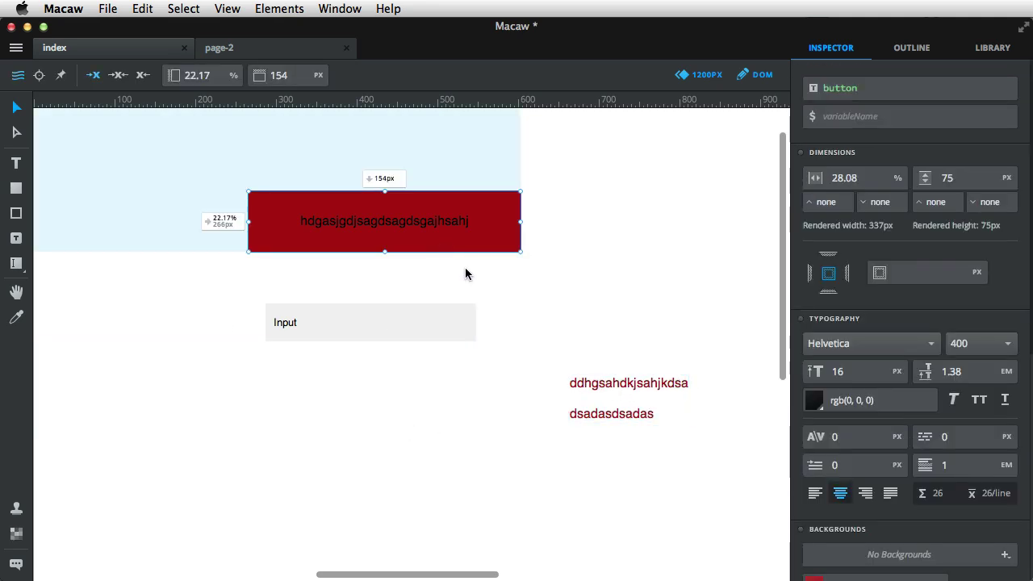
left_click(815, 402)
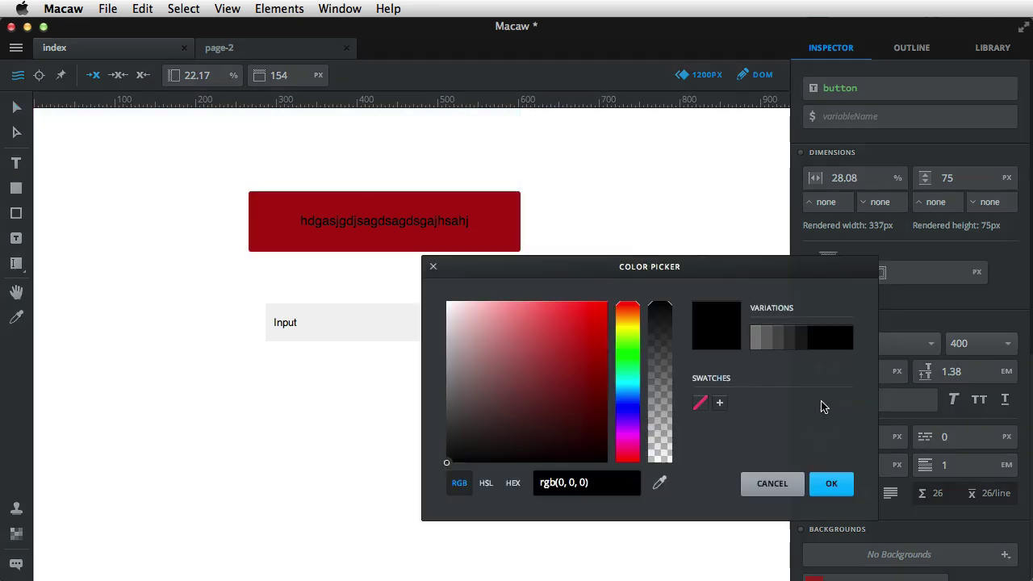
left_click_drag(539, 401, 439, 295)
left_click(847, 494)
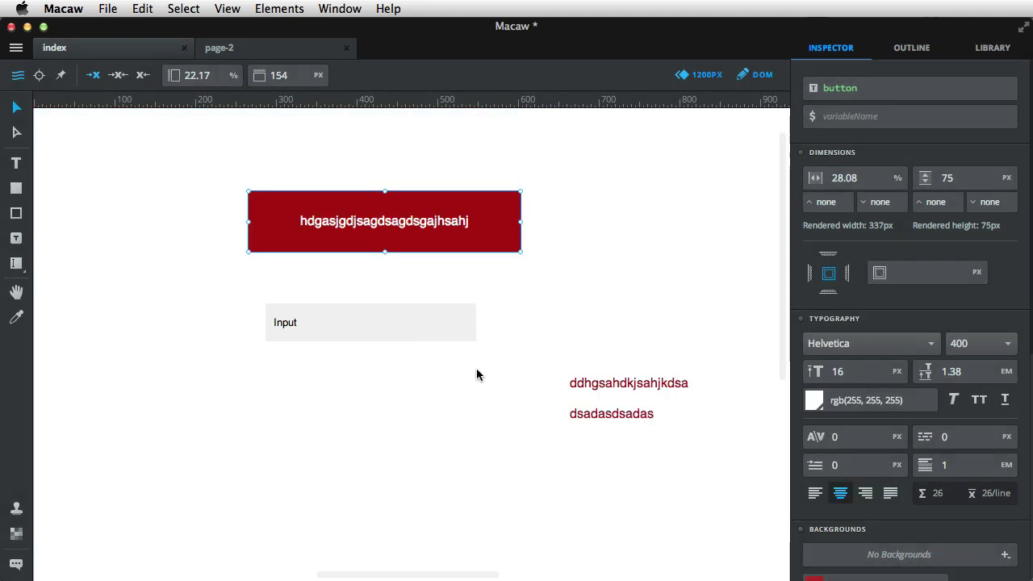
left_click(561, 282)
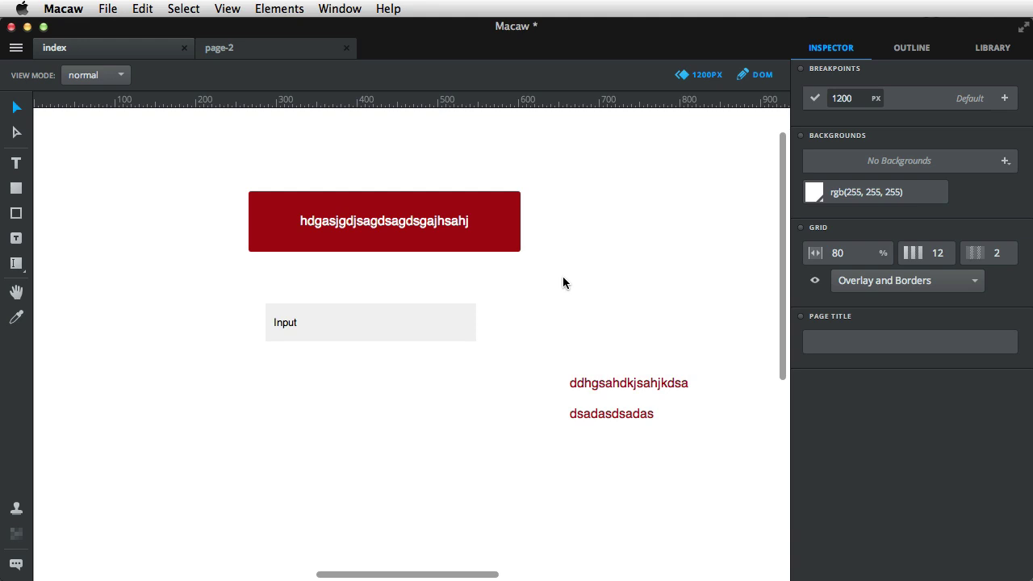
left_click(443, 225)
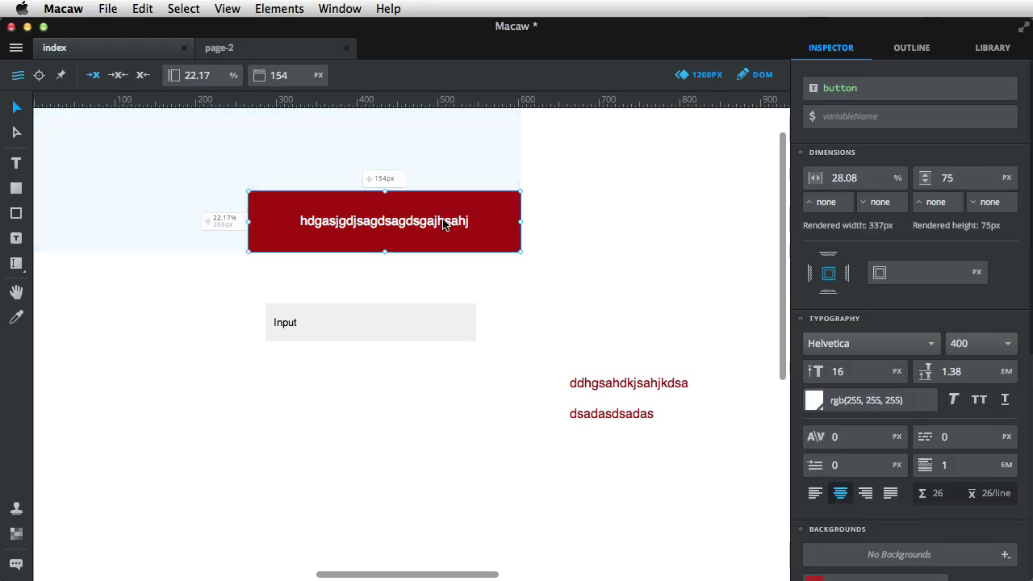
Create a new global style from the red button and name it 'Red button'.
left_click(20, 508)
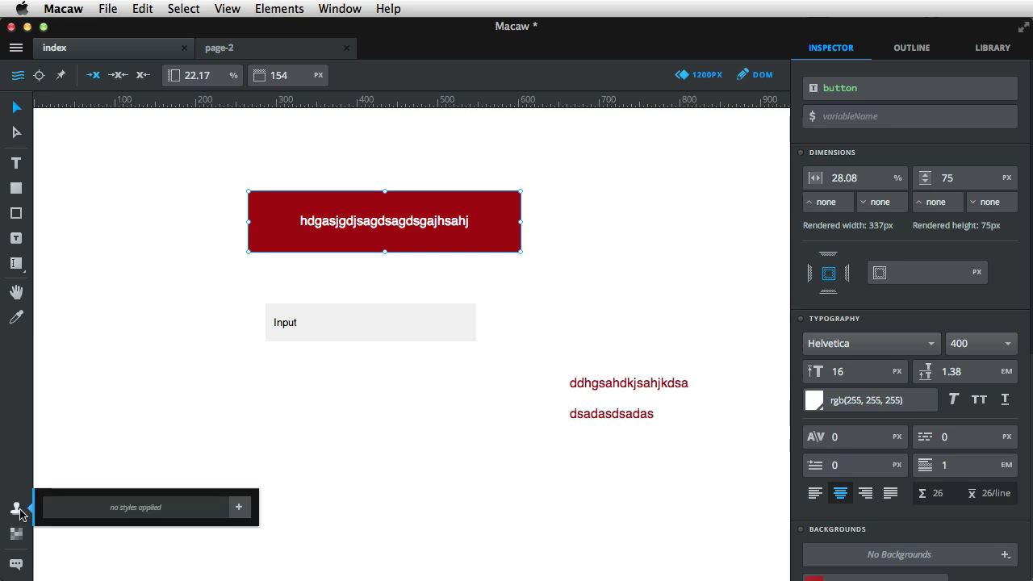
left_click(239, 509)
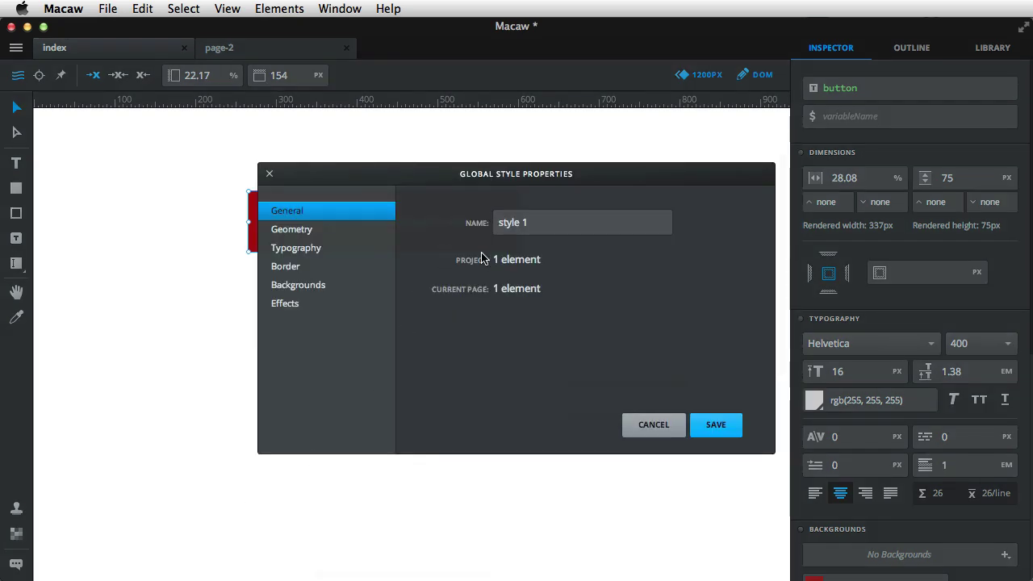
left_click(532, 224)
type("Red button")
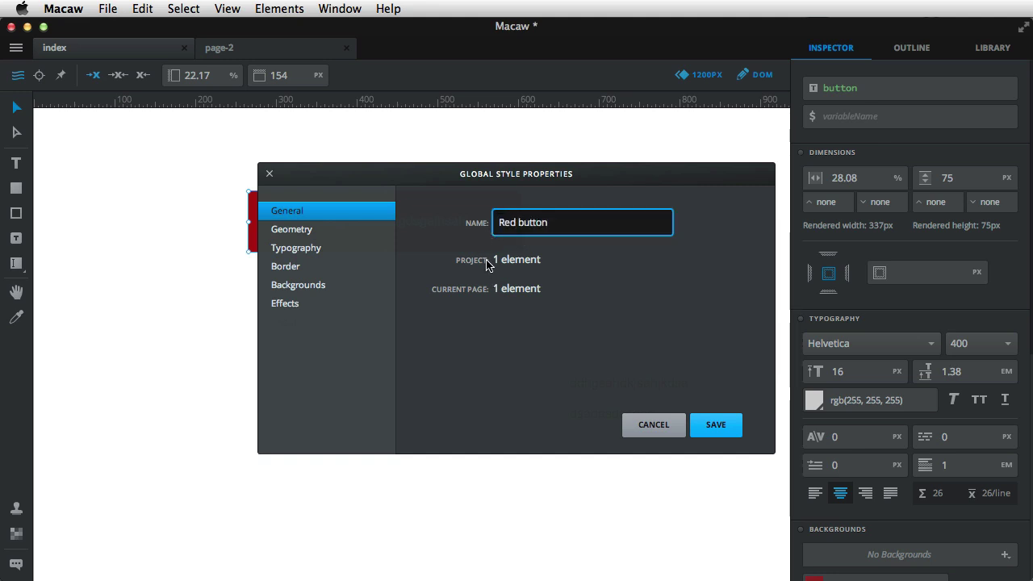
Review the style's Geometry, Typography, Border and Effects settings and save it.
left_click(288, 230)
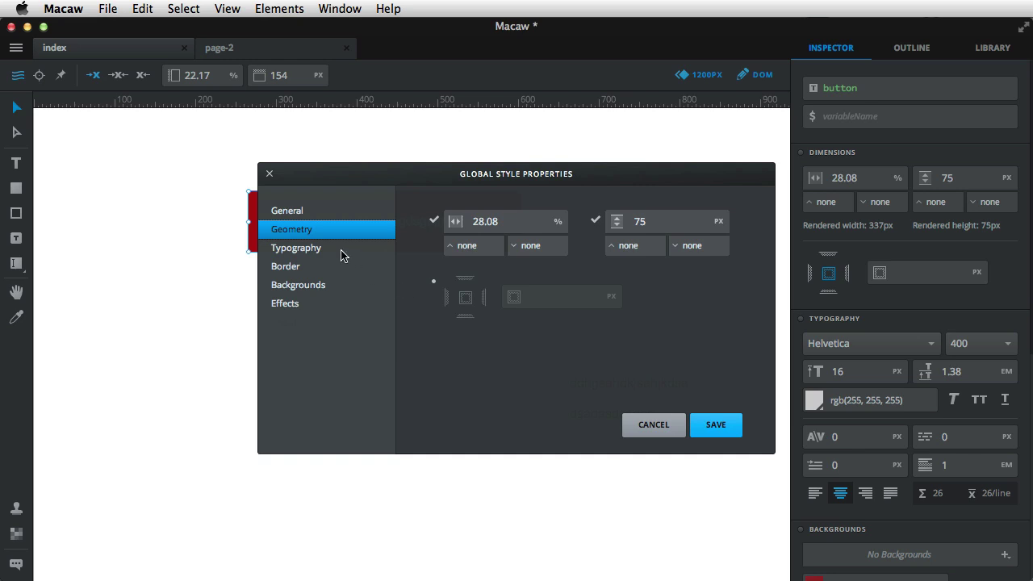
left_click(312, 250)
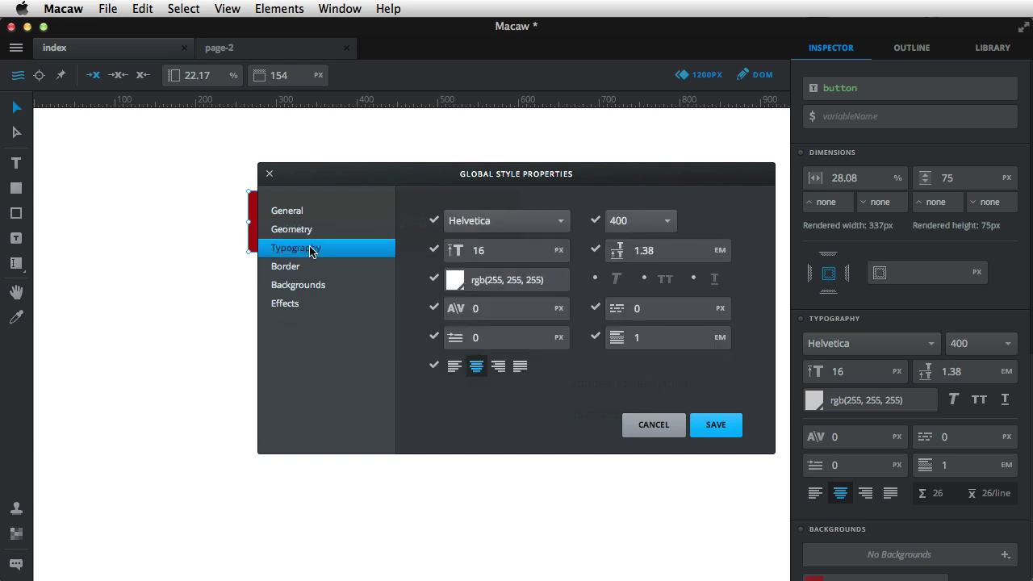
left_click(313, 268)
left_click(319, 251)
left_click(313, 272)
left_click(322, 305)
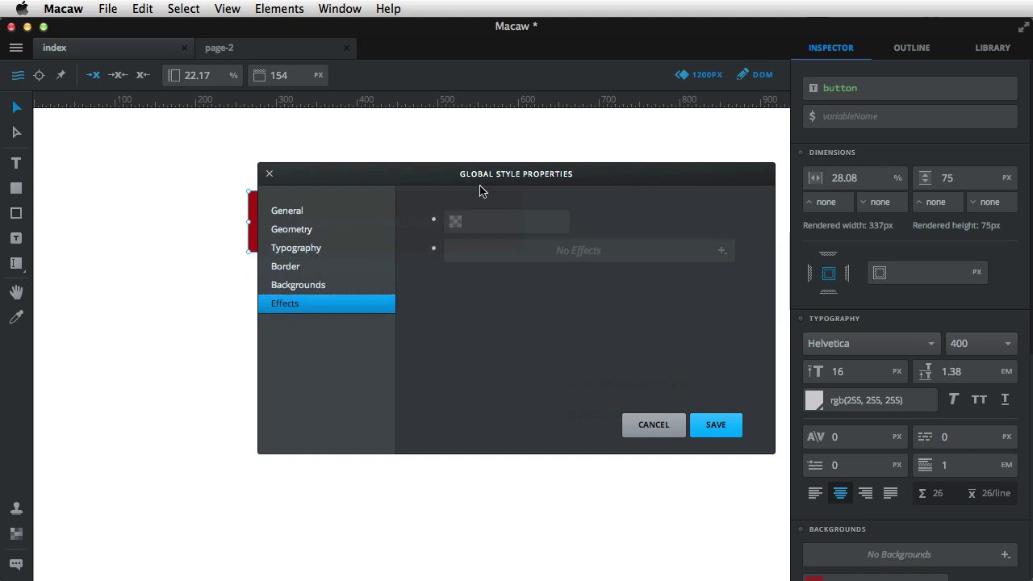
left_click(722, 428)
left_click(723, 433)
left_click(16, 238)
Draw a new grey button below the Input field, label it 'Button 2', and reselect it.
left_click(297, 384)
left_click_drag(376, 405, 438, 428)
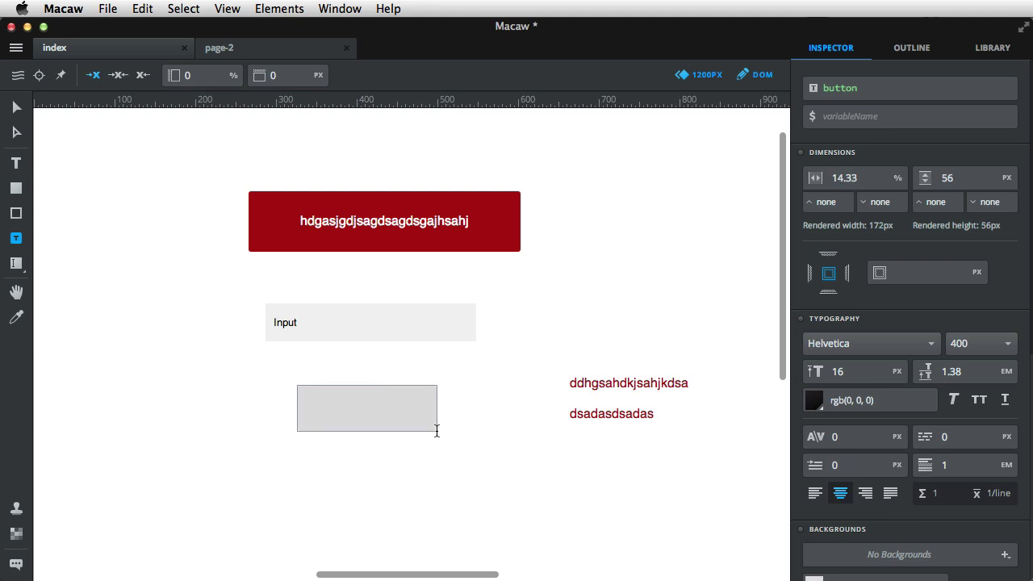
type("2")
key("Escape")
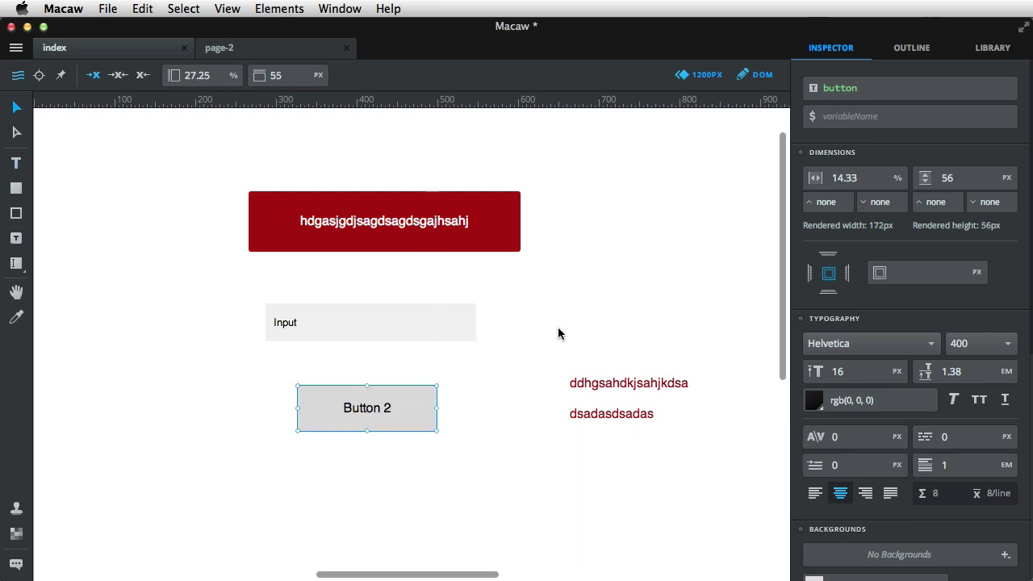
left_click(558, 327)
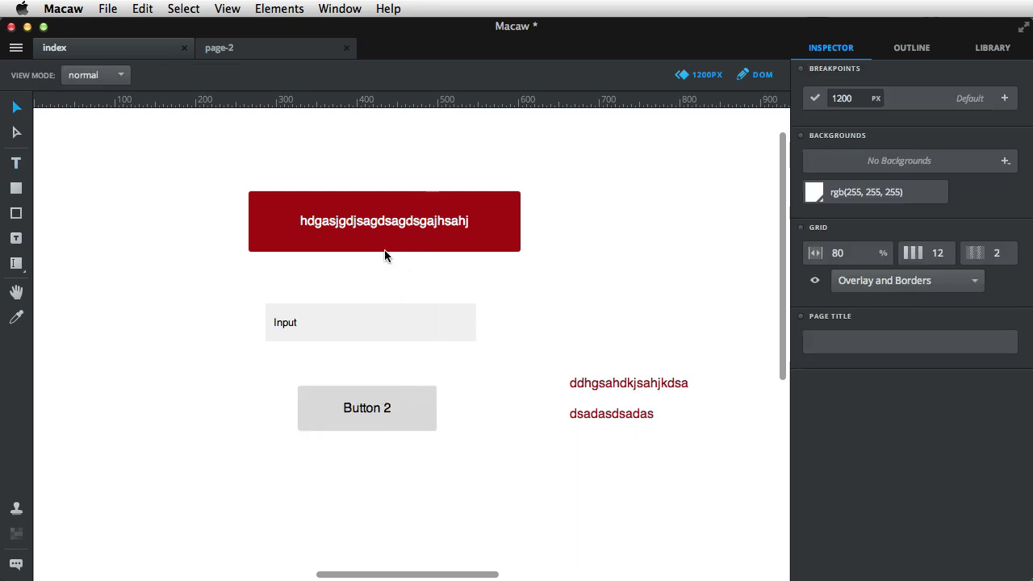
left_click(373, 415)
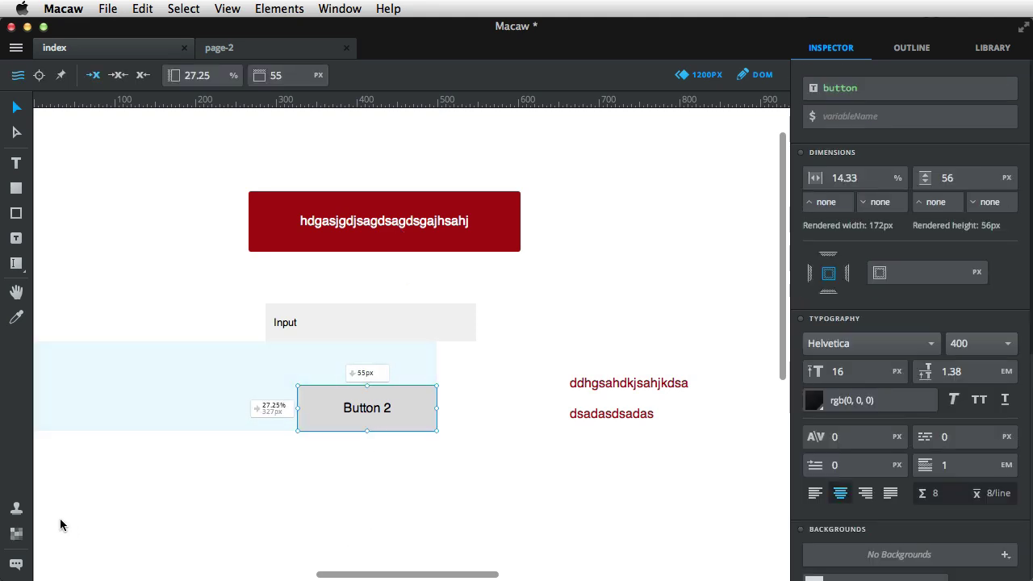
Apply the saved 'Red button' style to Button 2, then bring up the Send Macaw Feedback form.
left_click(21, 509)
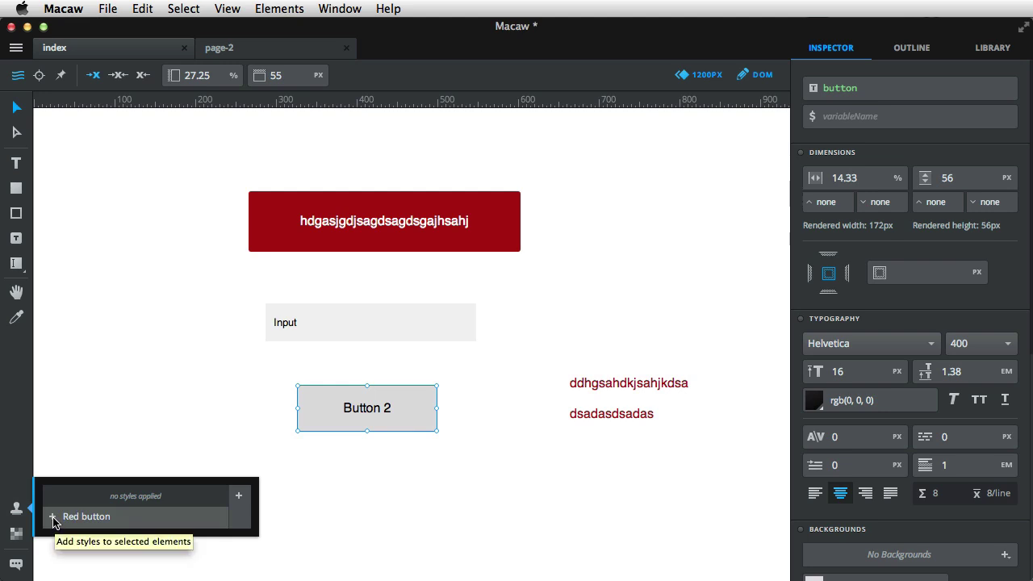
left_click(53, 521)
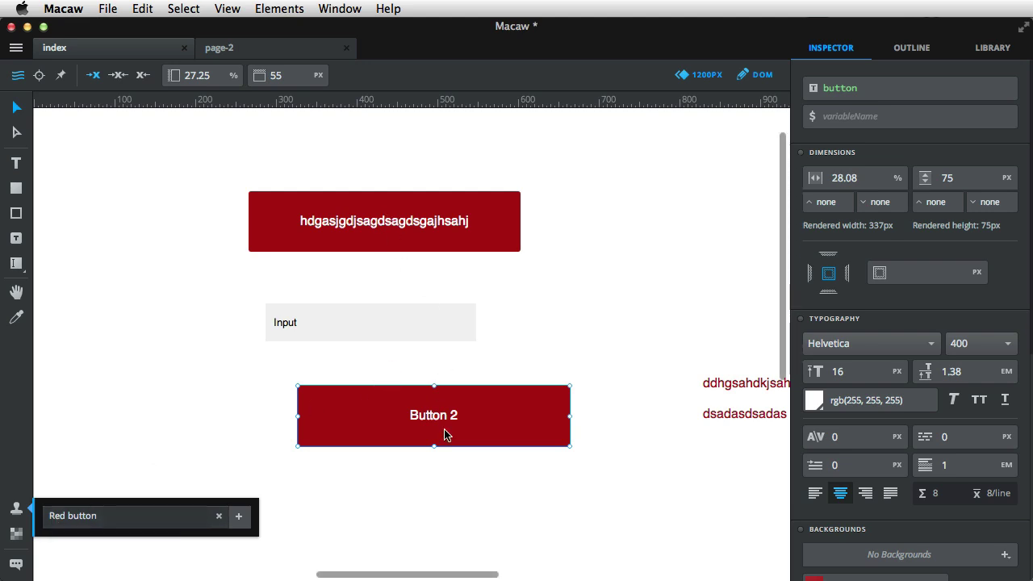
left_click(595, 341)
left_click(16, 564)
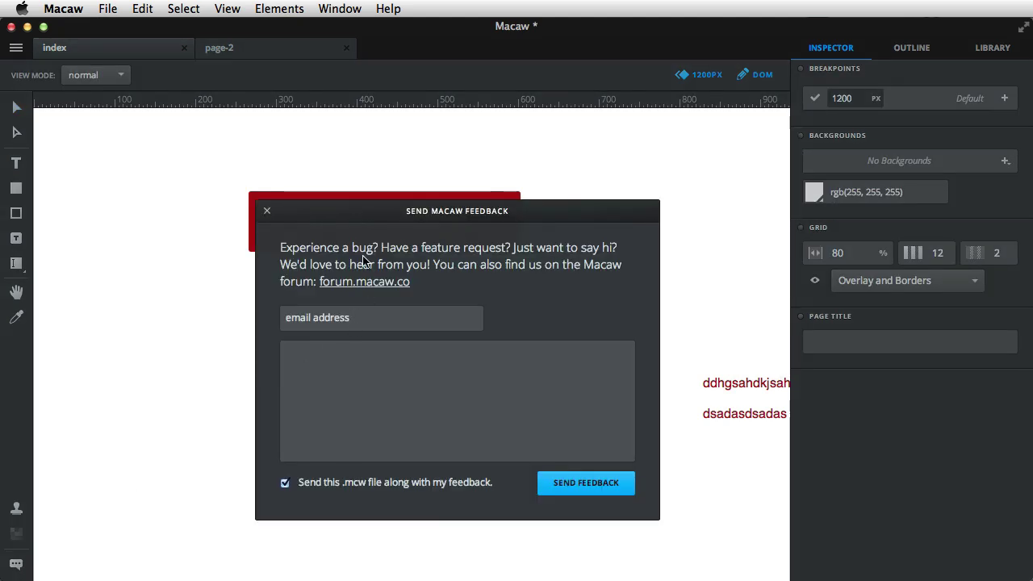
Dismiss the Send Macaw Feedback dialog to get back to the index page.
left_click(267, 212)
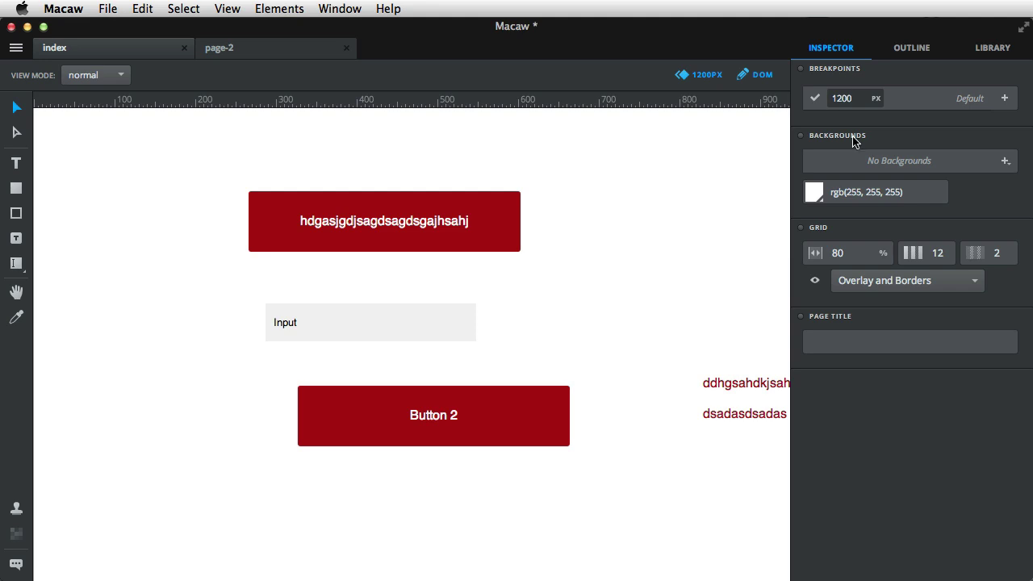
left_click(1005, 163)
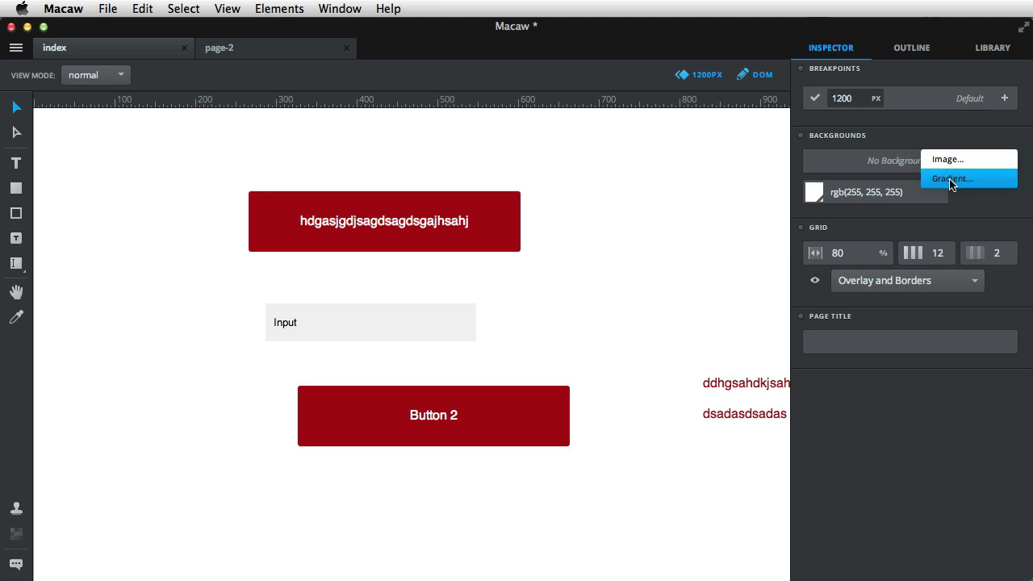
left_click(813, 193)
mouse_move(588, 353)
left_mouse_down()
mouse_move(530, 322)
mouse_move(458, 314)
left_mouse_up()
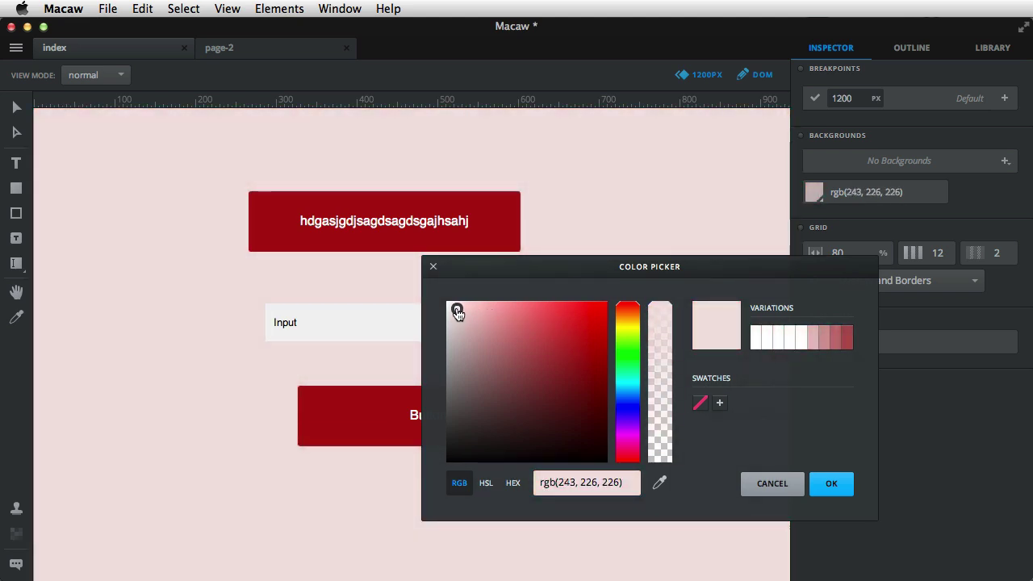
left_click_drag(457, 313, 443, 297)
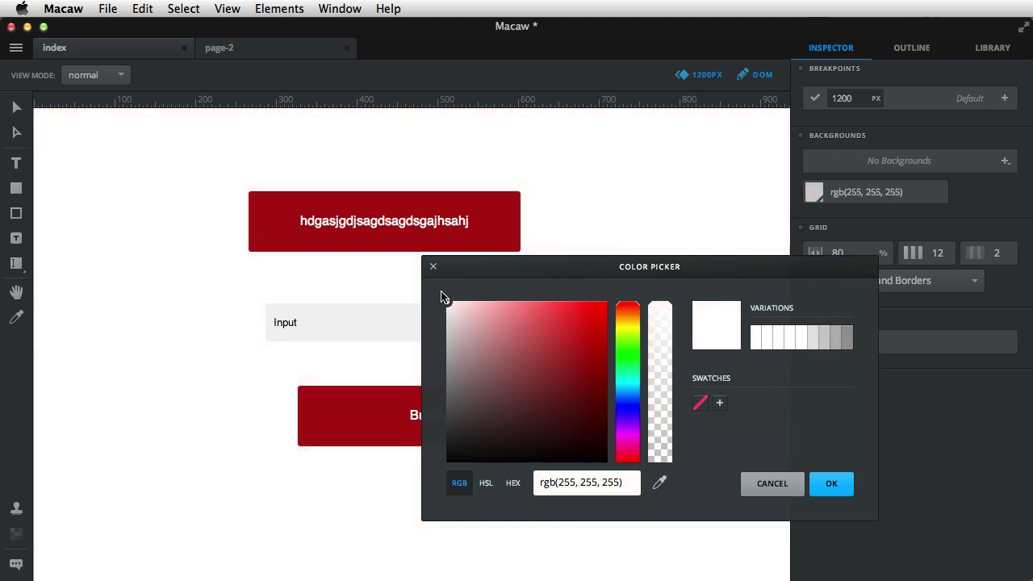
left_click(832, 214)
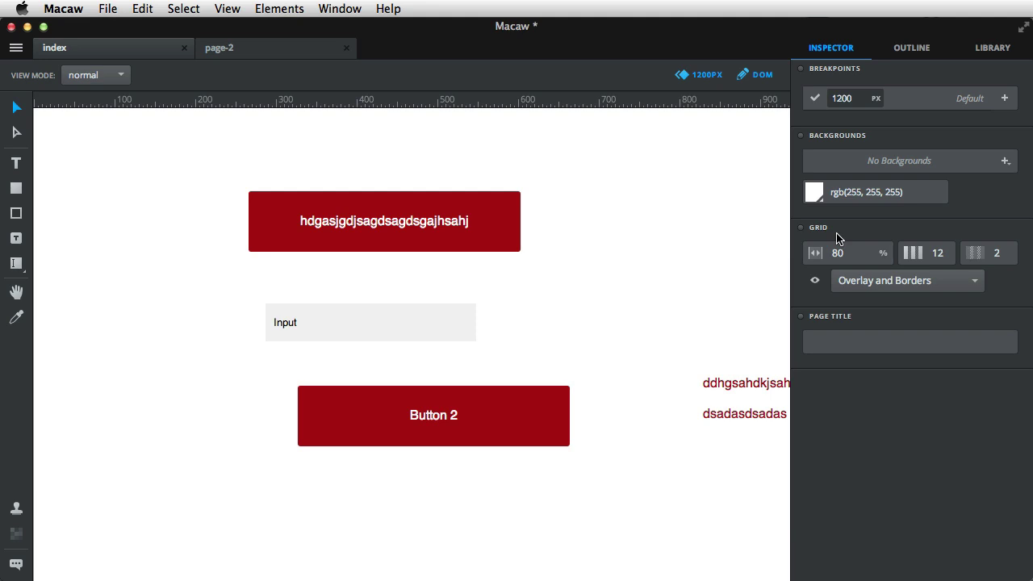
Turn on the grid and try Overlay only and Borders only before settling on Overlay and Borders.
left_click(815, 282)
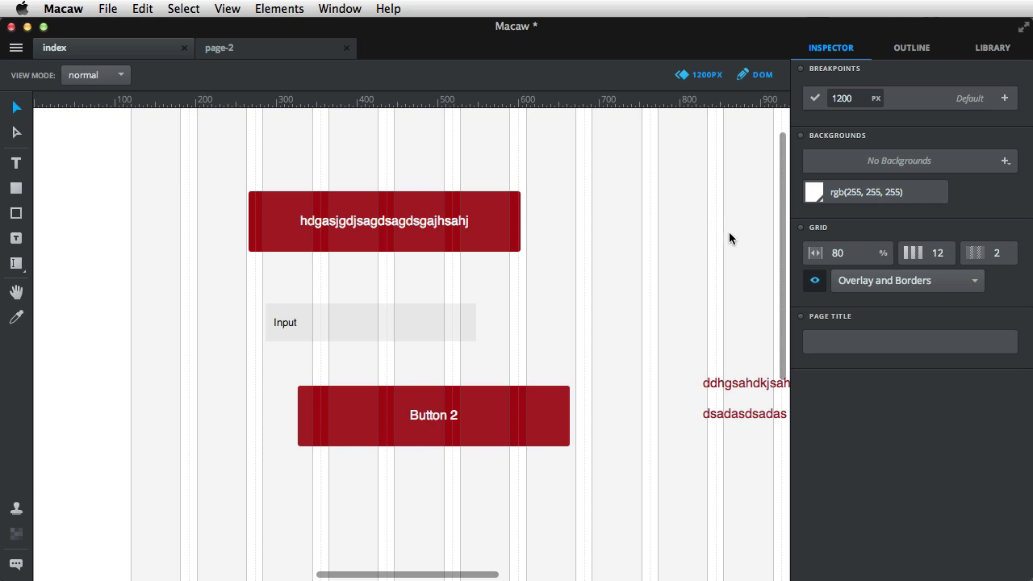
left_click(898, 284)
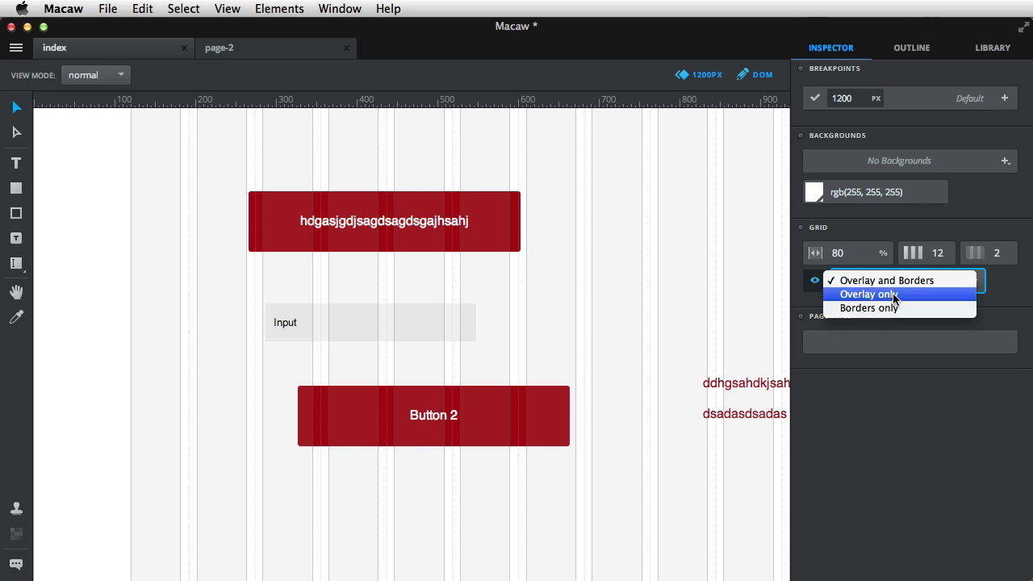
left_click(893, 296)
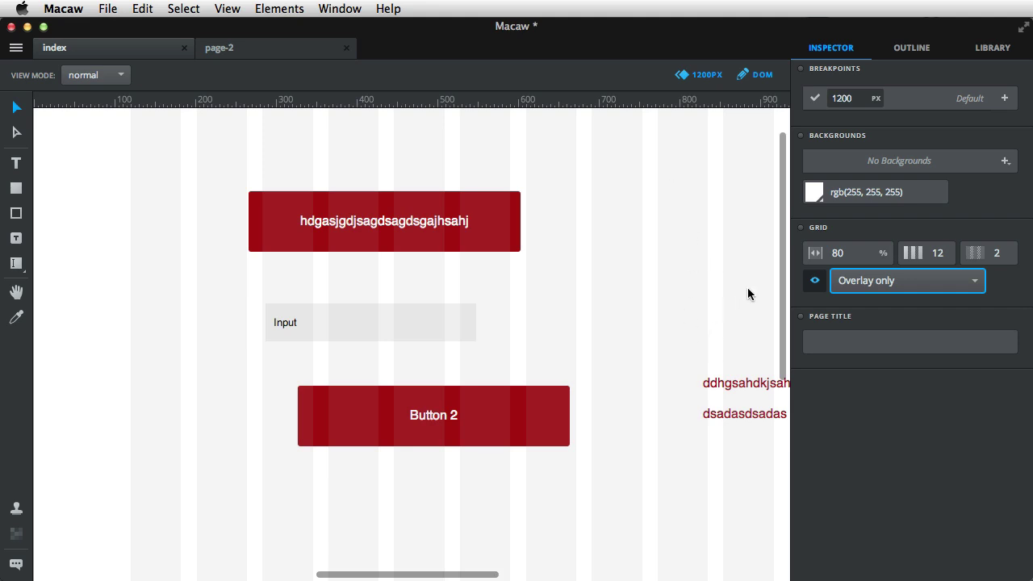
left_click(934, 288)
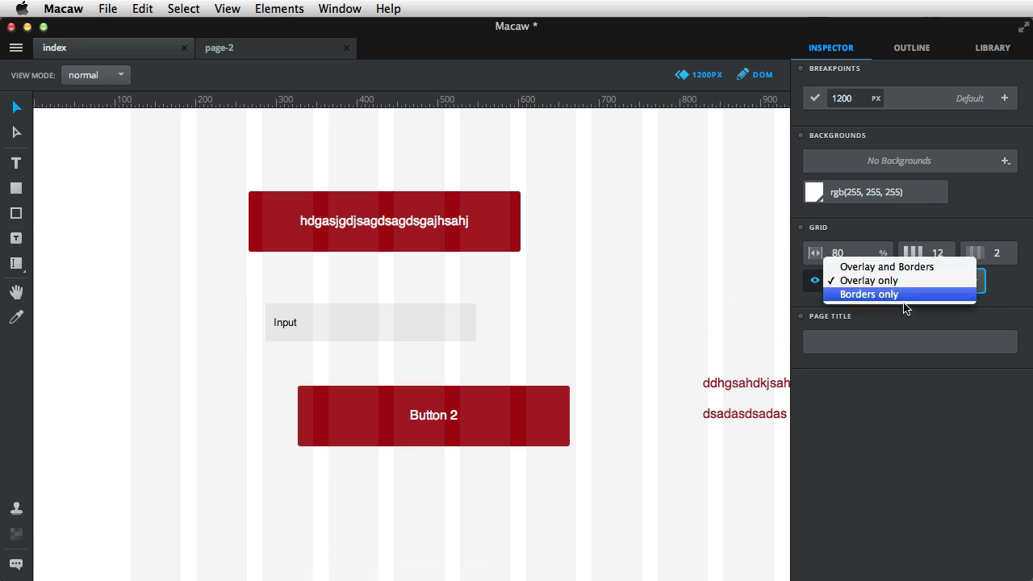
left_click(905, 295)
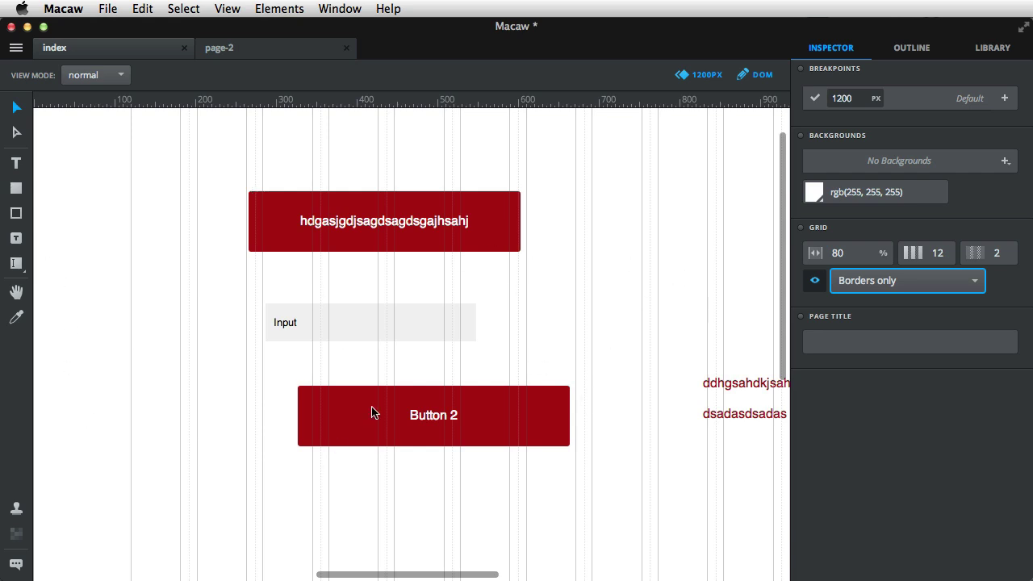
left_click(876, 287)
left_click(885, 253)
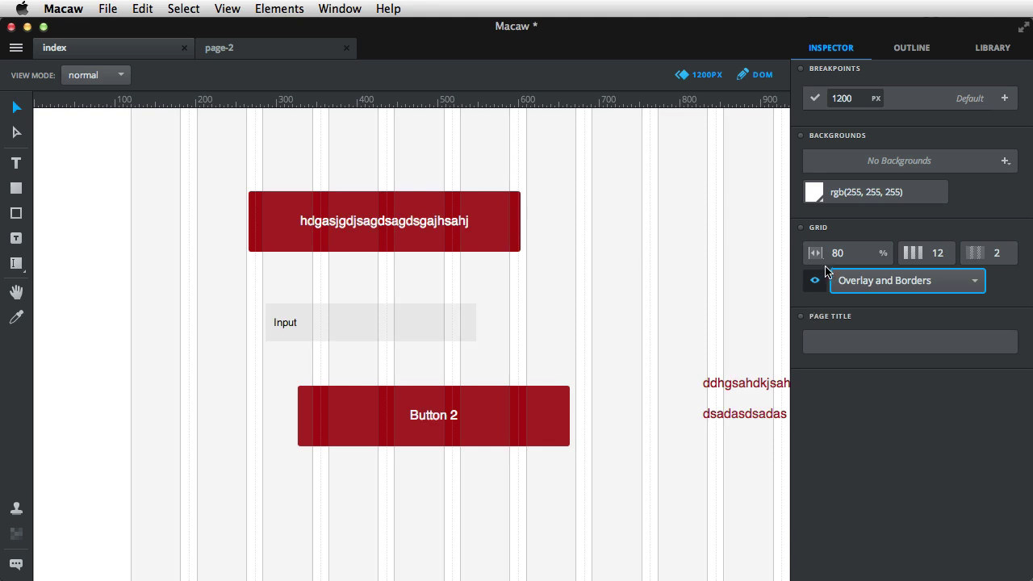
Try other grid widths and column counts, leaving the grid at 80% width and 12 columns.
left_click_drag(815, 253, 817, 252)
left_click(882, 252)
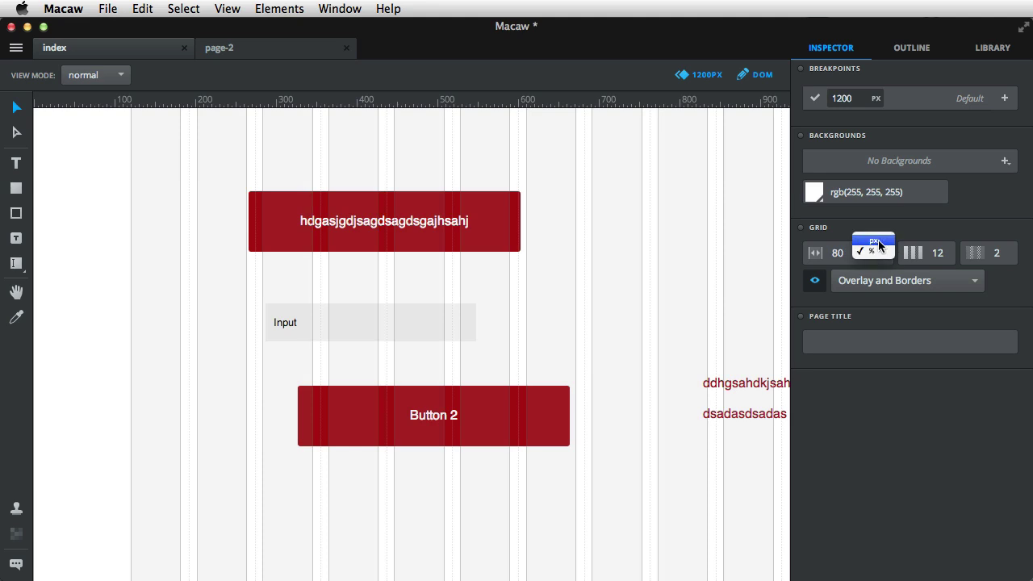
left_click(918, 257)
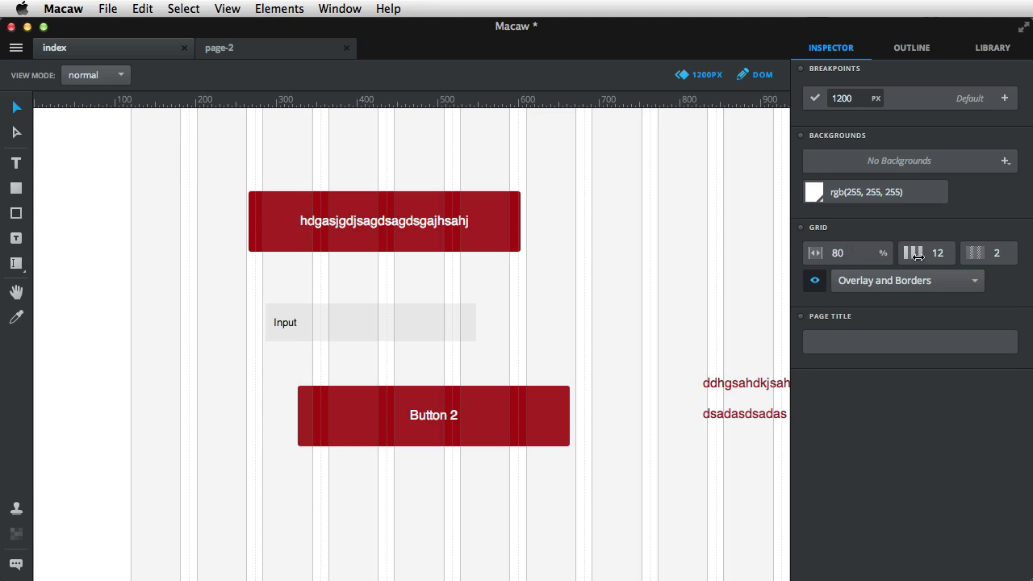
left_click(914, 259)
mouse_move(912, 256)
left_mouse_down()
mouse_move(897, 254)
mouse_move(923, 254)
mouse_move(914, 253)
left_mouse_up()
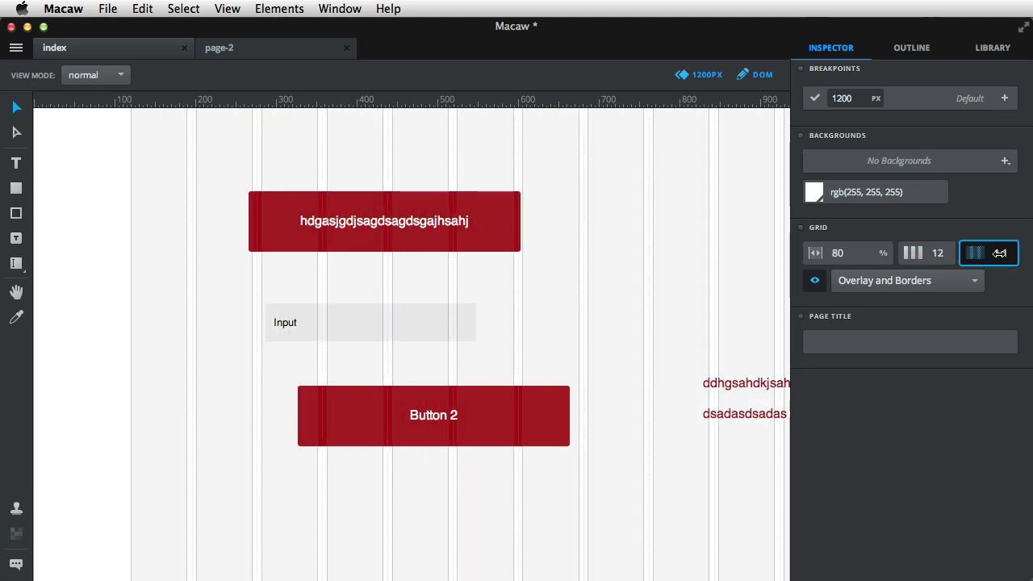
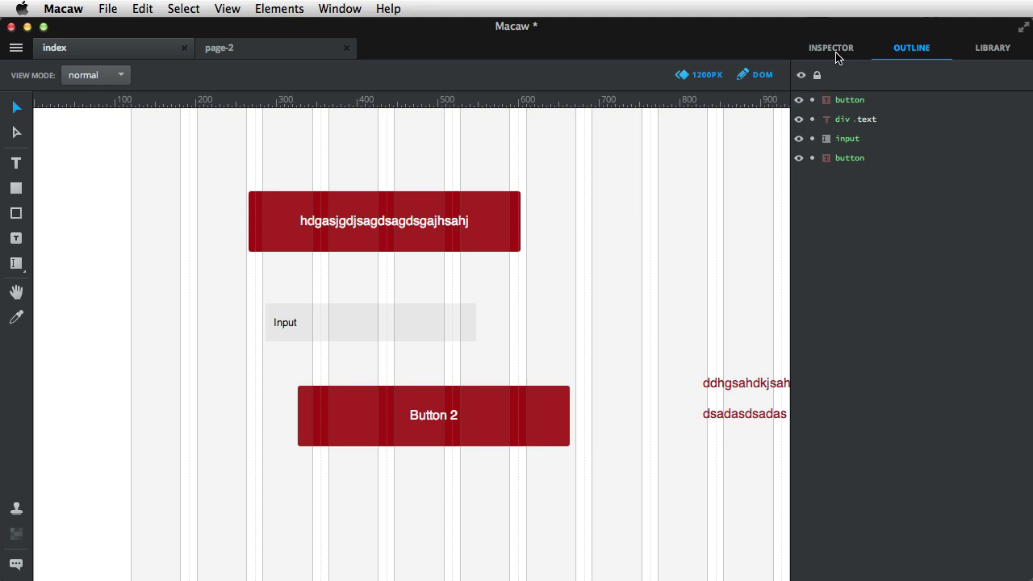
Rename the top red button to button.my-button and view the page's element outline.
left_click(836, 55)
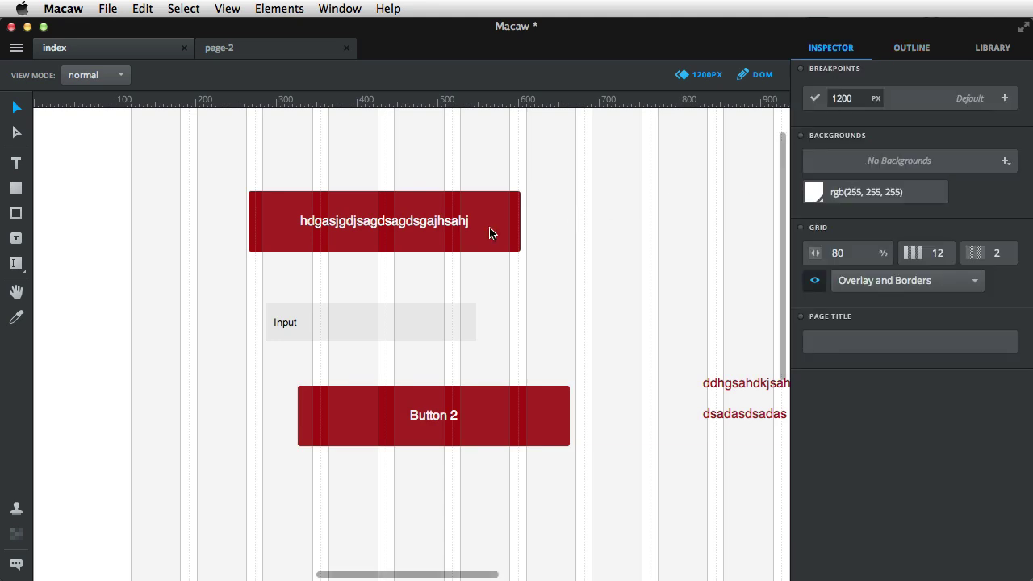
left_click(426, 221)
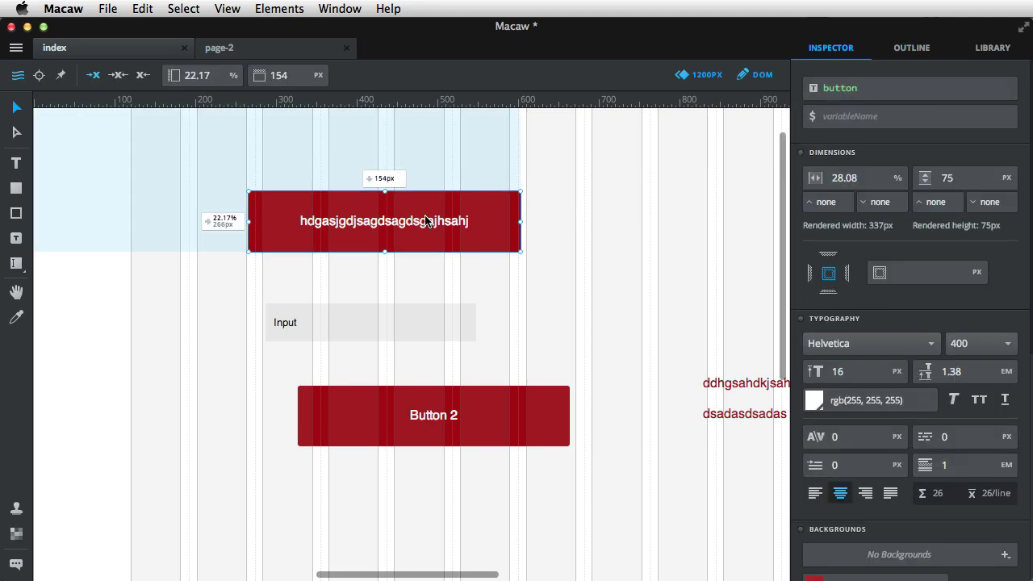
left_click(836, 87)
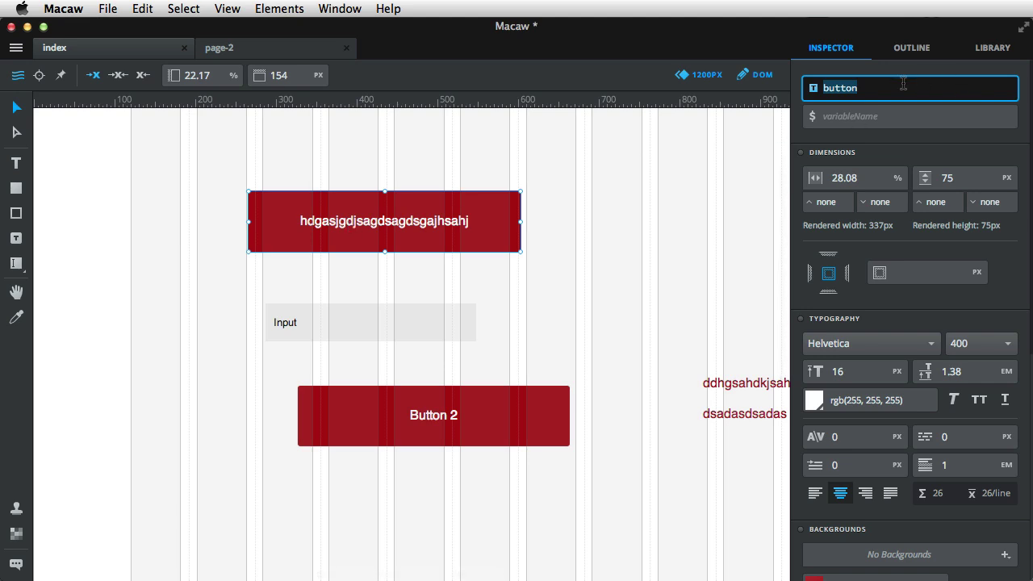
type("bu")
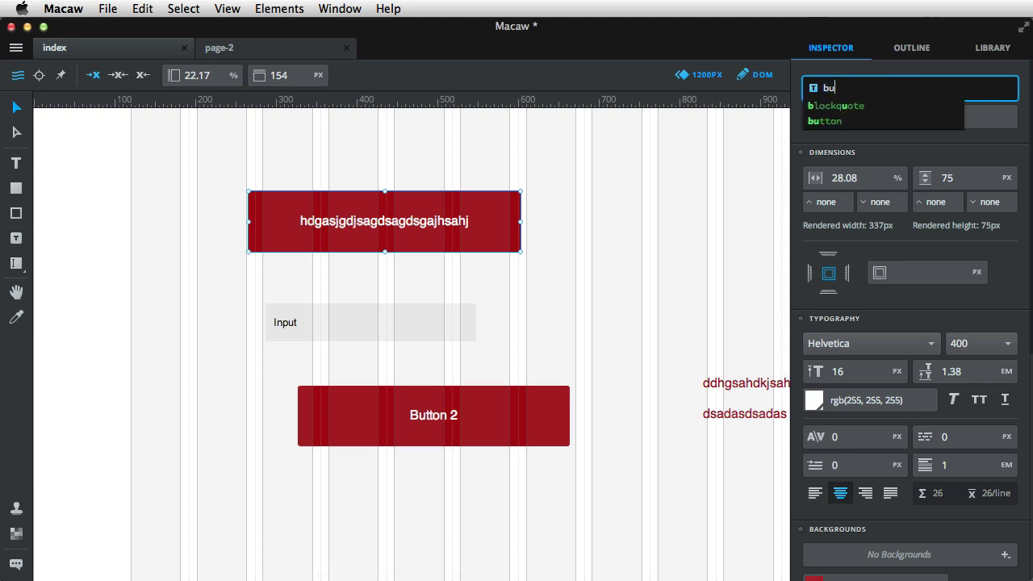
type("tton.my-but")
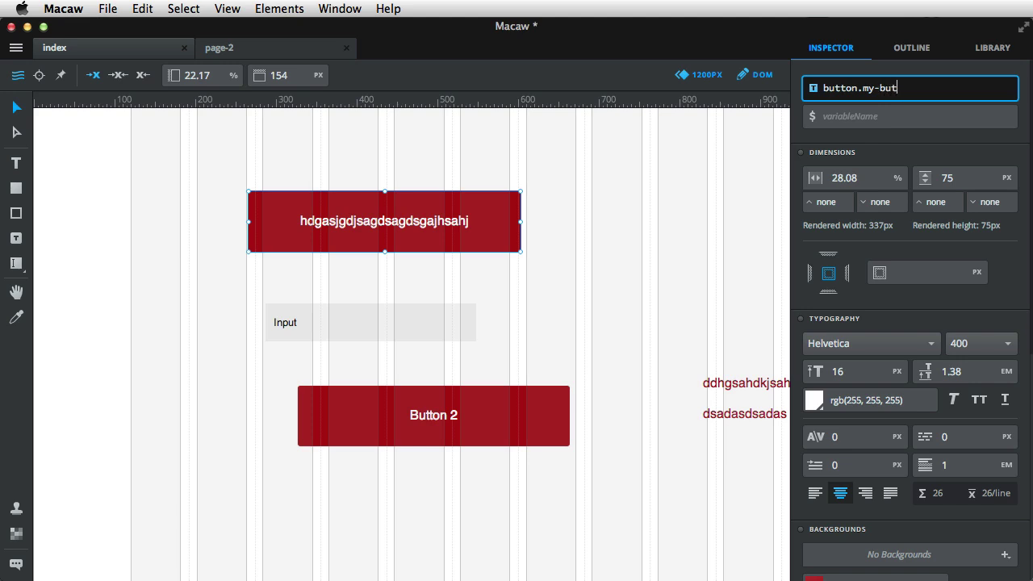
type("ton")
key("Return")
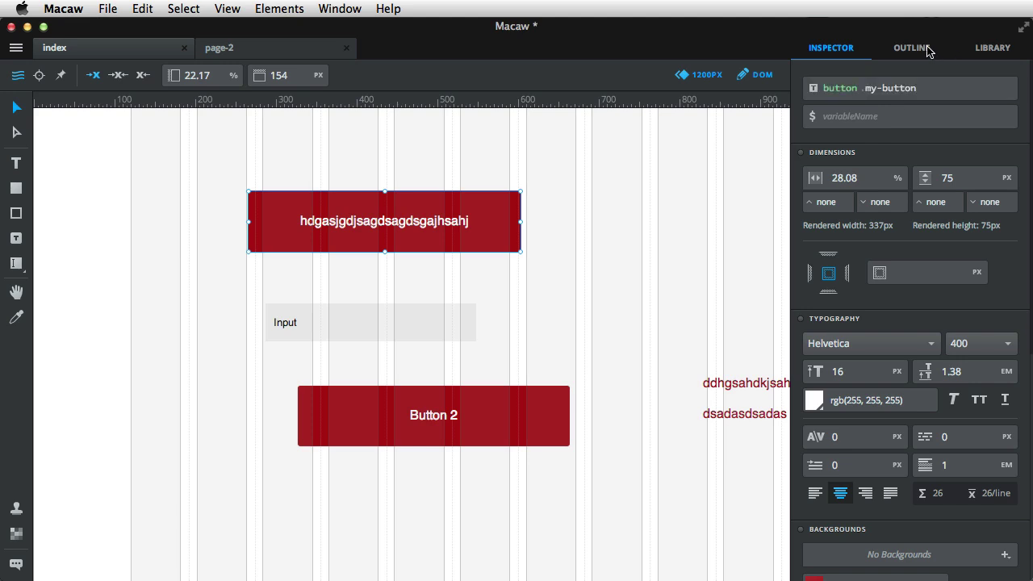
left_click(930, 50)
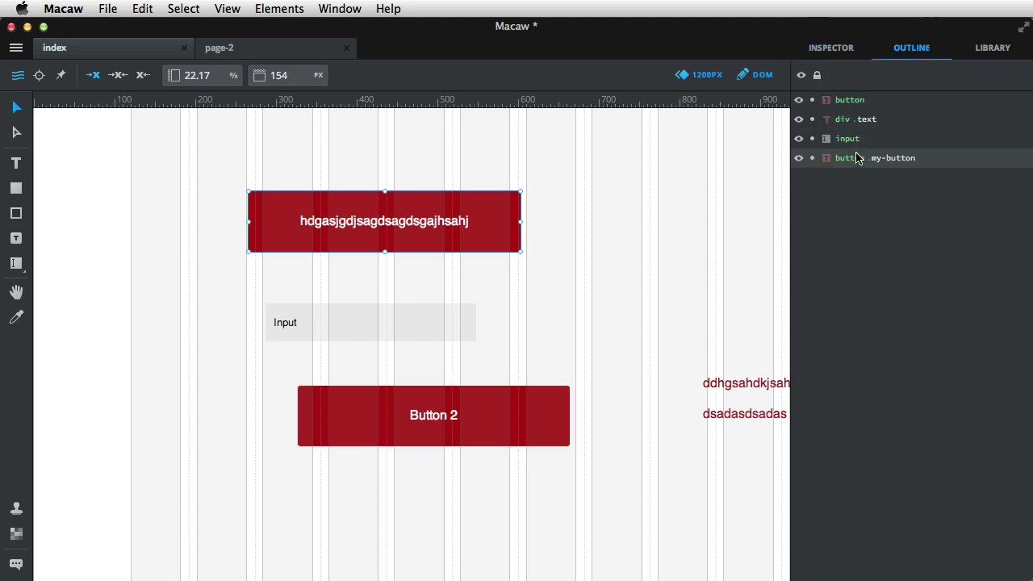
Marquee-select the top button and the input field and group them into a container div.
left_click(846, 55)
left_click(652, 210)
left_click_drag(552, 192, 211, 356)
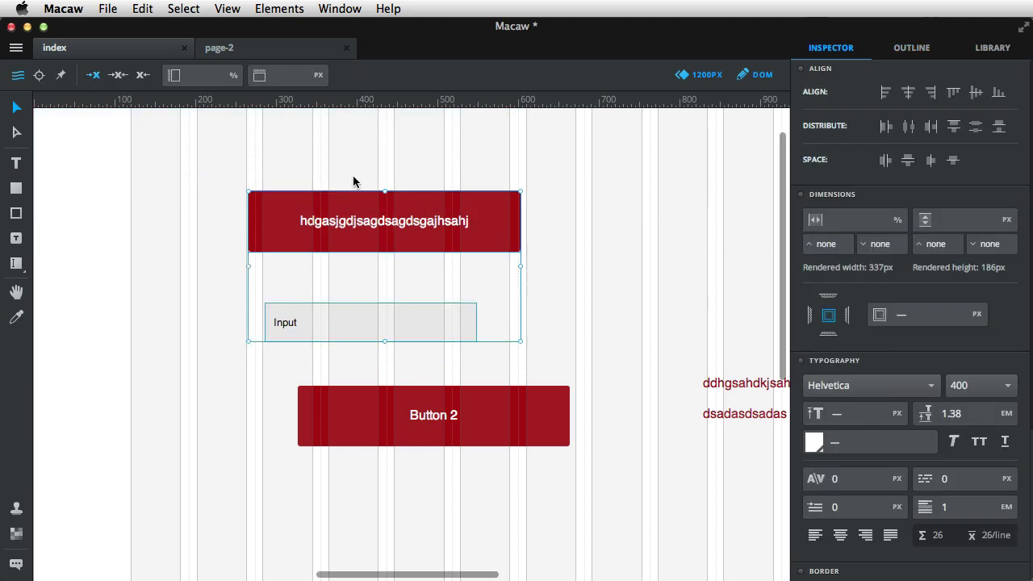
left_click(183, 8)
mouse_move(276, 9)
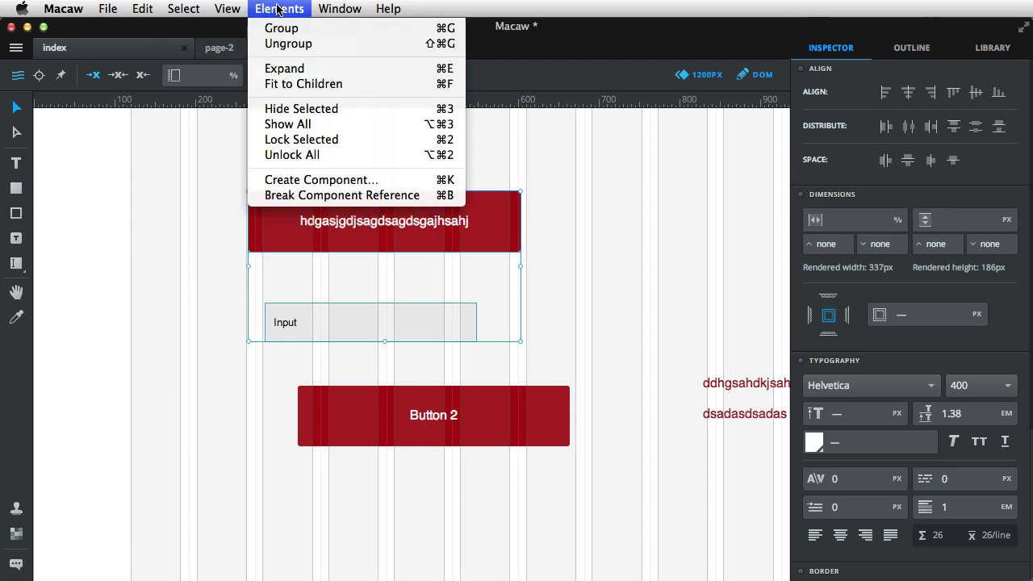
left_click(280, 29)
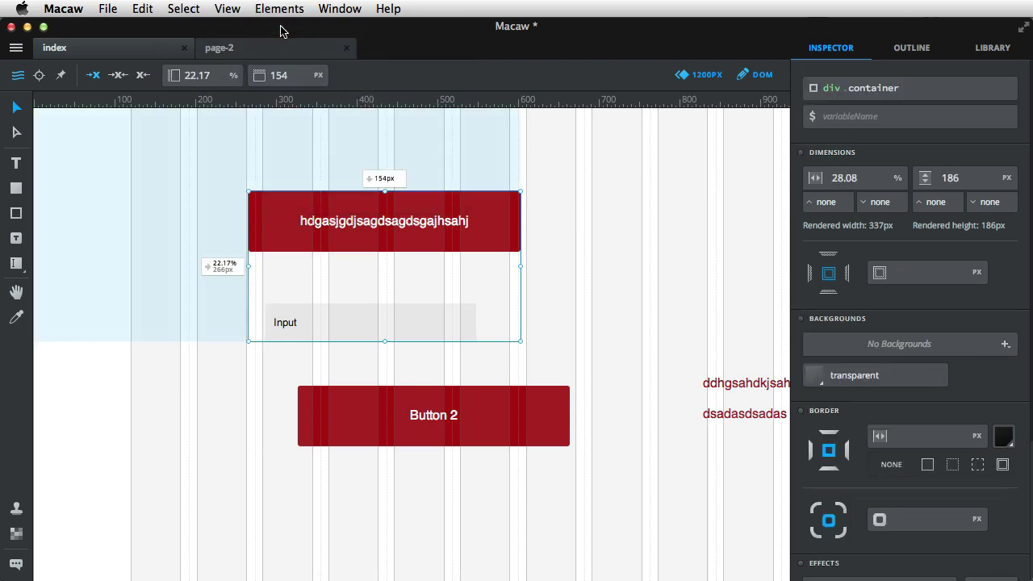
left_click(907, 50)
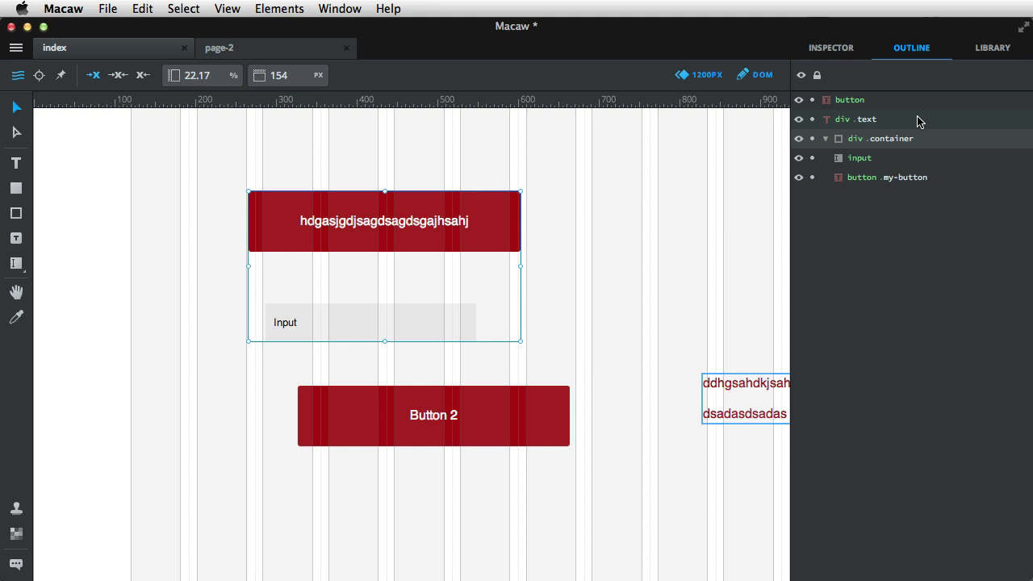
Import the six image files from Assets into the project library.
left_click(978, 55)
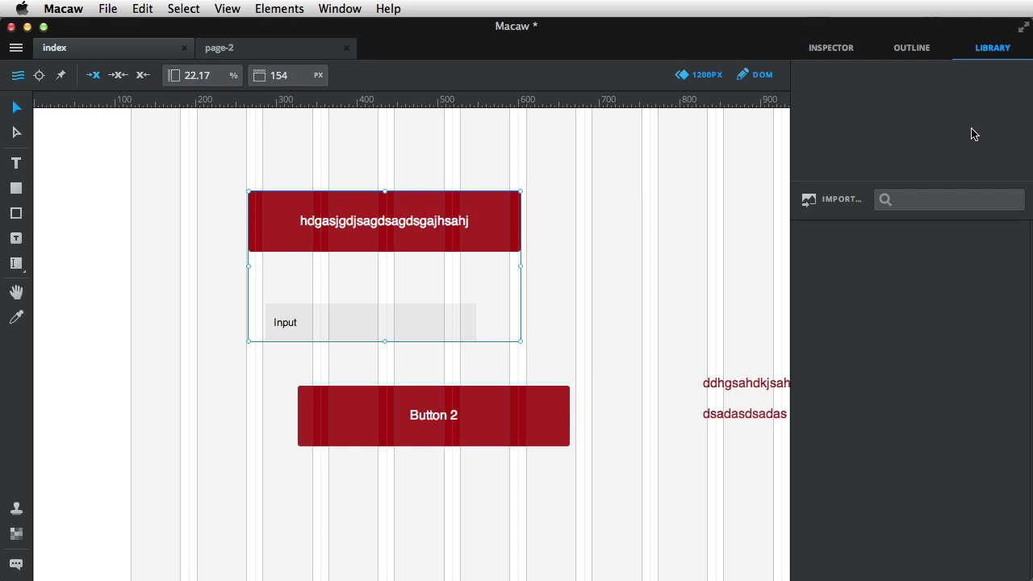
left_click(839, 200)
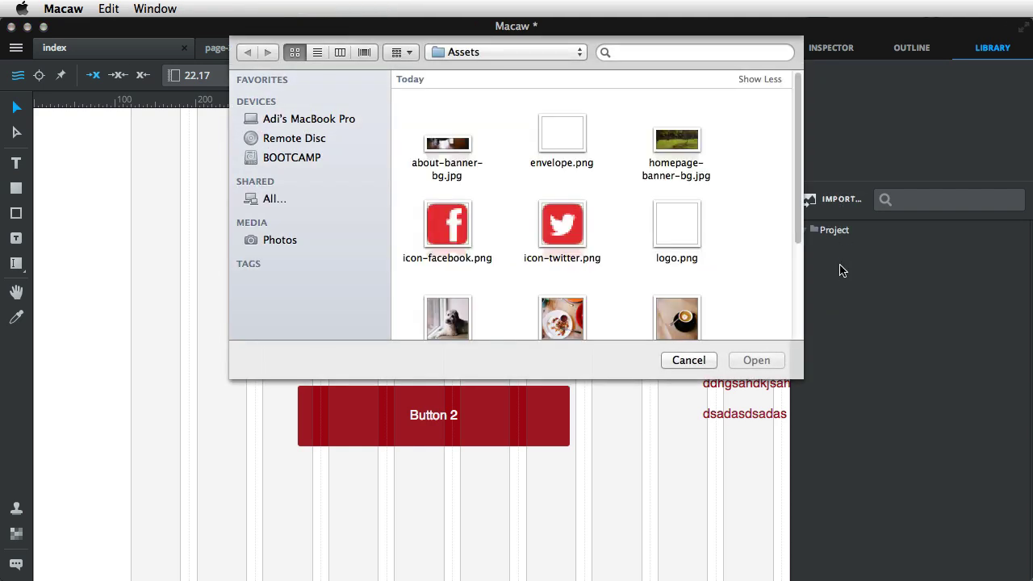
left_click_drag(735, 129, 408, 246)
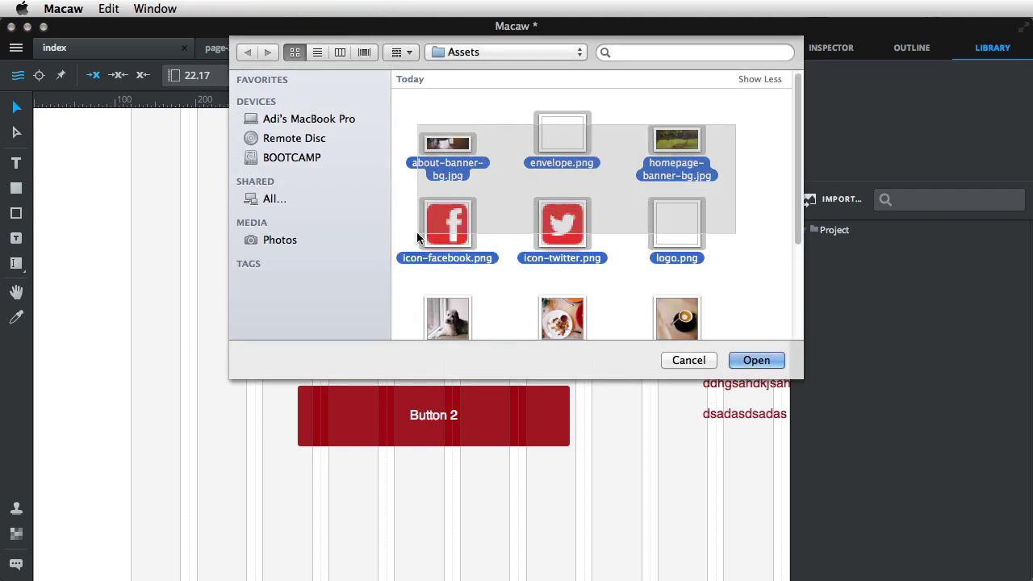
left_click(746, 361)
Preview the imported images, then delete homepage-banner-bg.jpg from the library.
left_click(884, 256)
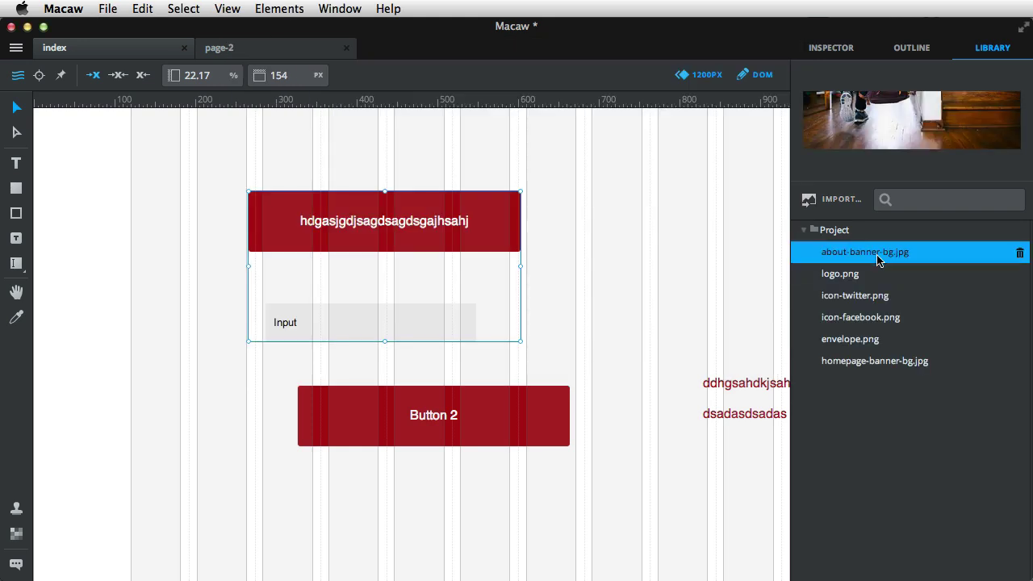
left_click(880, 271)
left_click(874, 296)
left_click(876, 317)
left_click(877, 339)
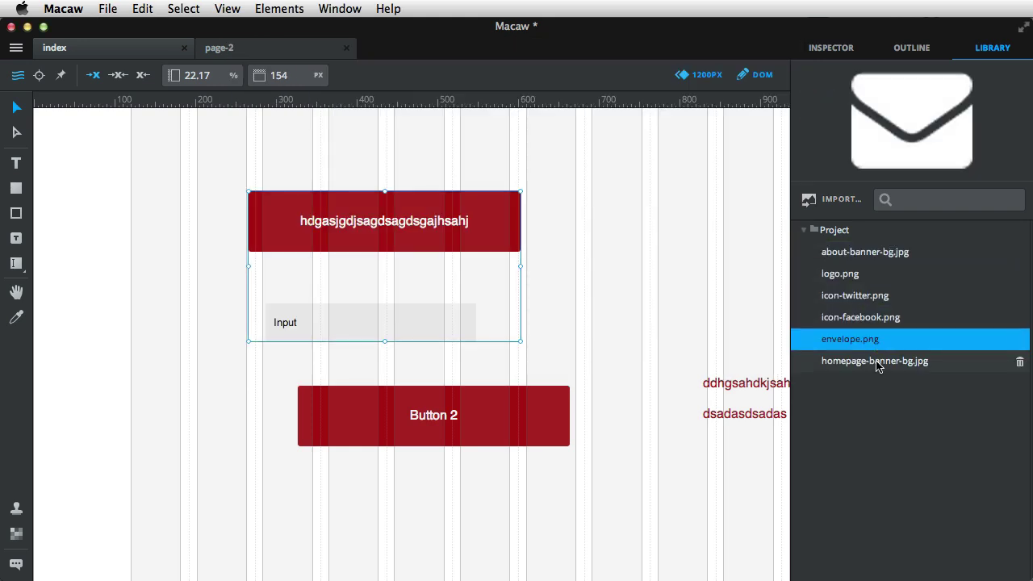
left_click(879, 361)
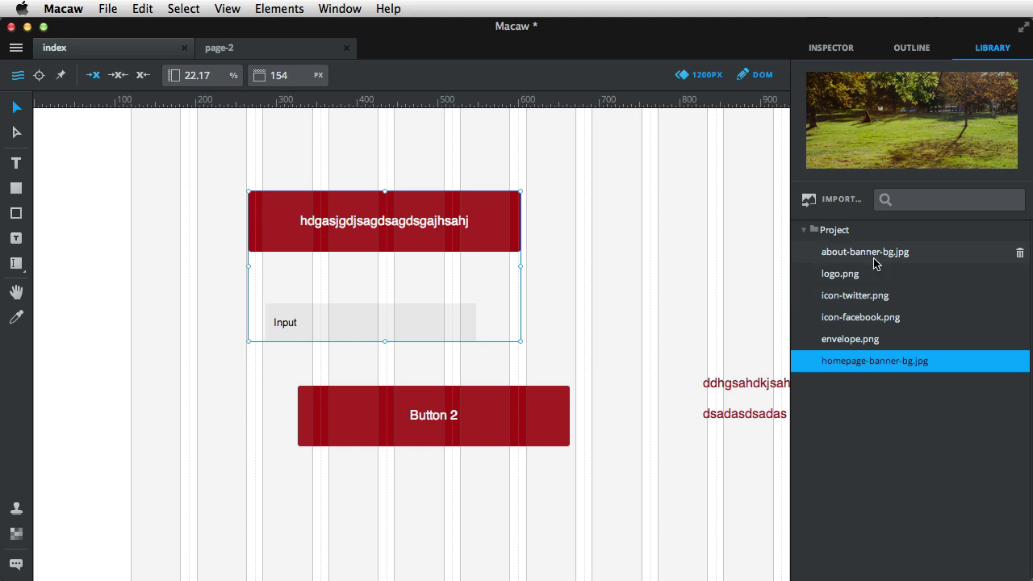
left_click_drag(875, 258, 473, 318)
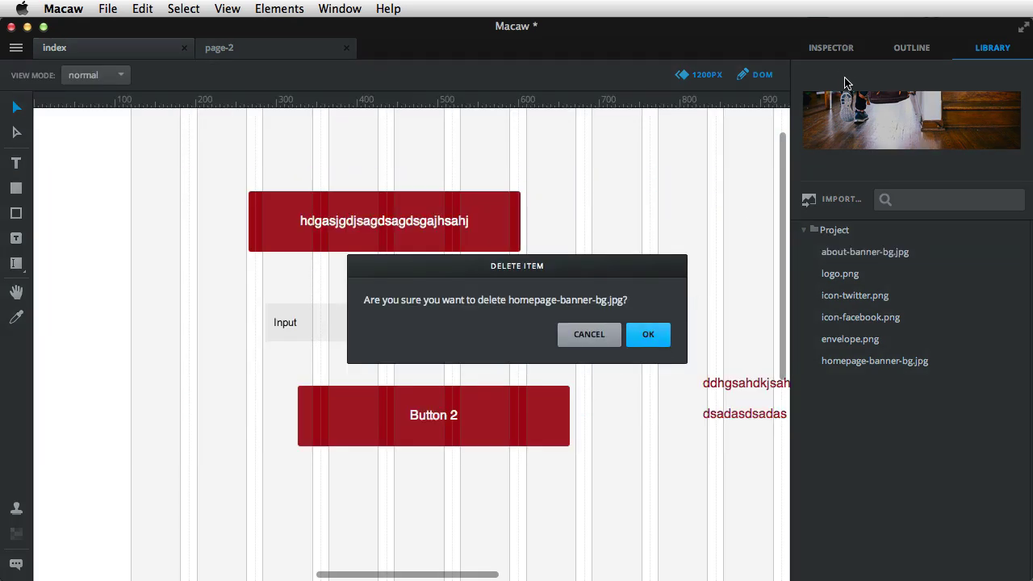
left_click(666, 339)
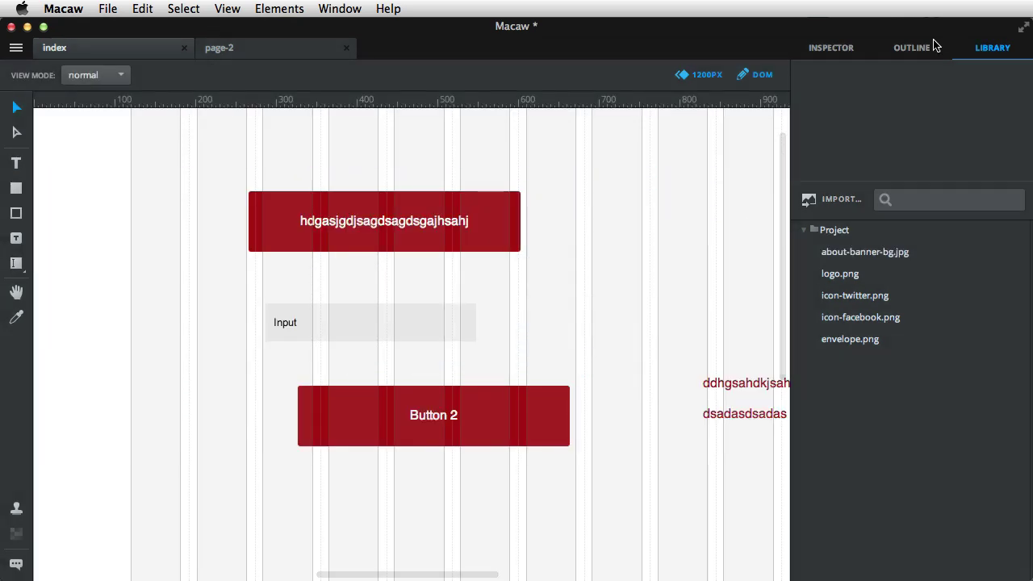
left_click(815, 49)
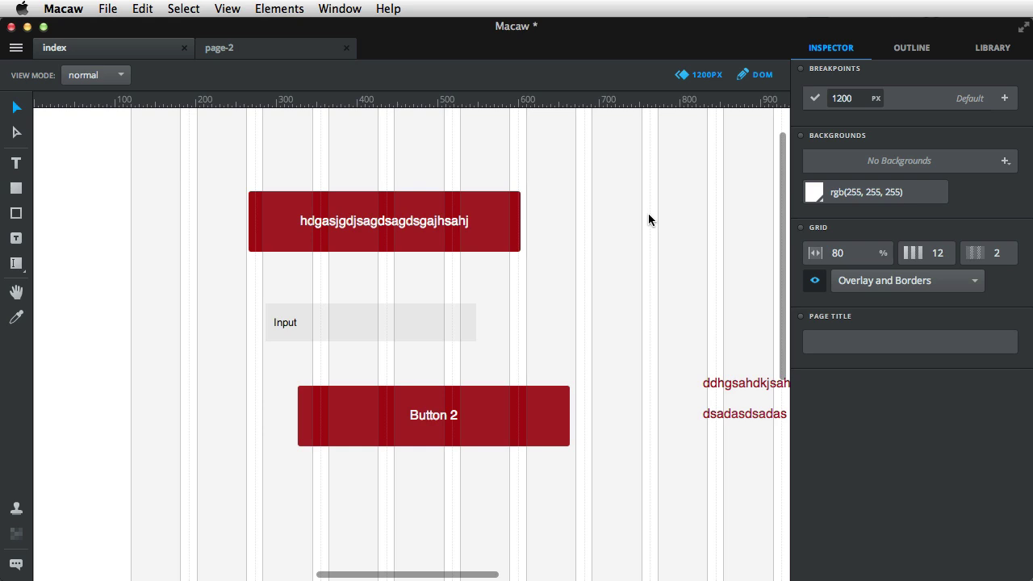
Select Button 2 and scrub its width down to 27% (about 324 px).
left_click(478, 416)
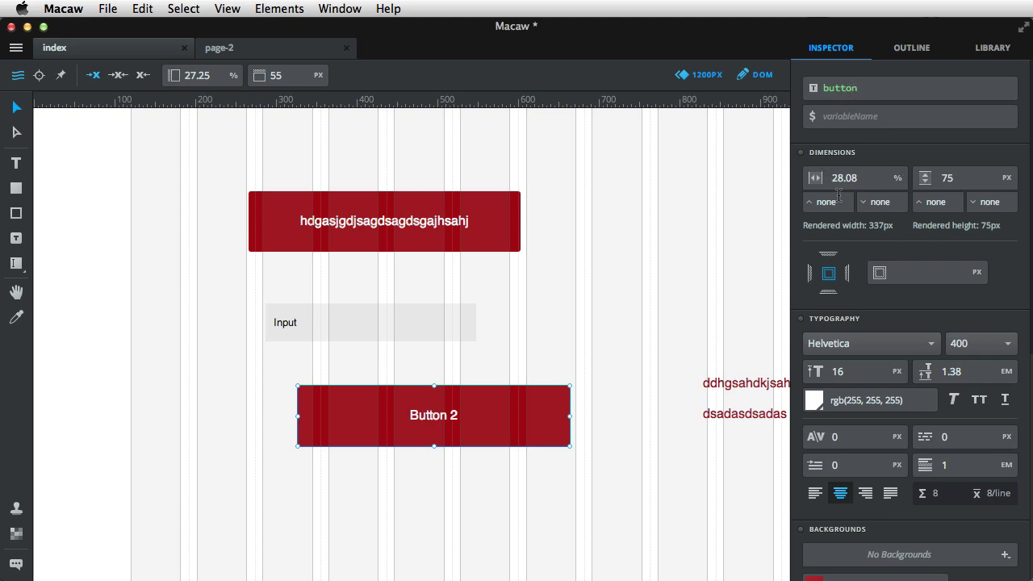
left_click(898, 179)
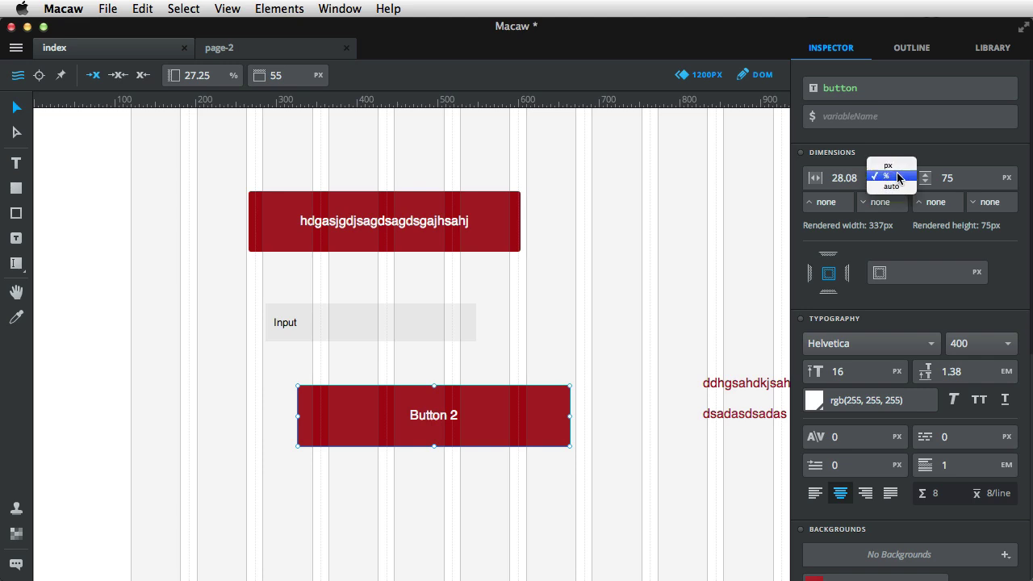
left_click(899, 179)
left_click_drag(815, 177, 803, 178)
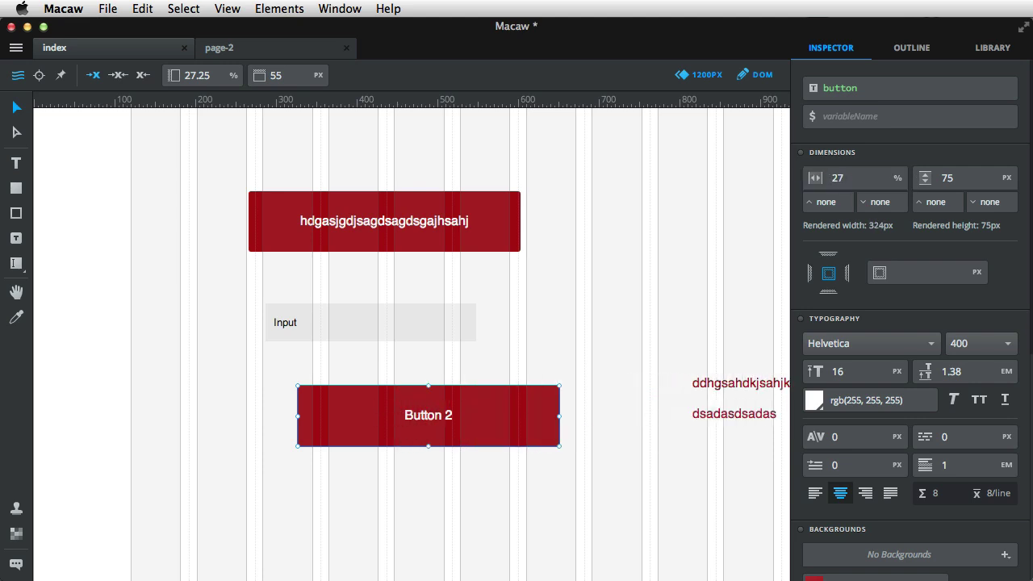
left_click(828, 292)
Set Button 2's padding to 20 px on top and 50 px on the left.
left_click(828, 256)
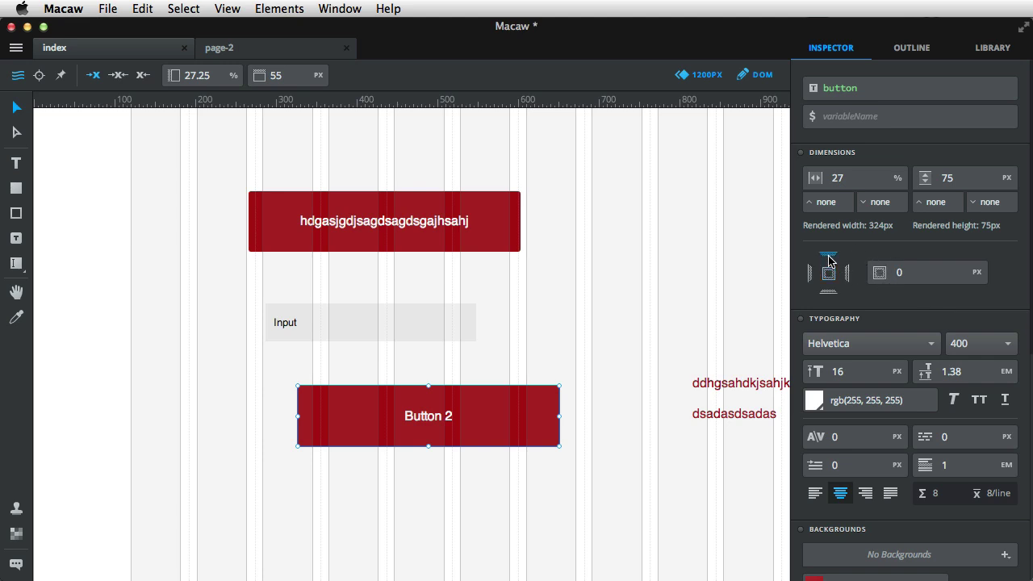
left_click(926, 273)
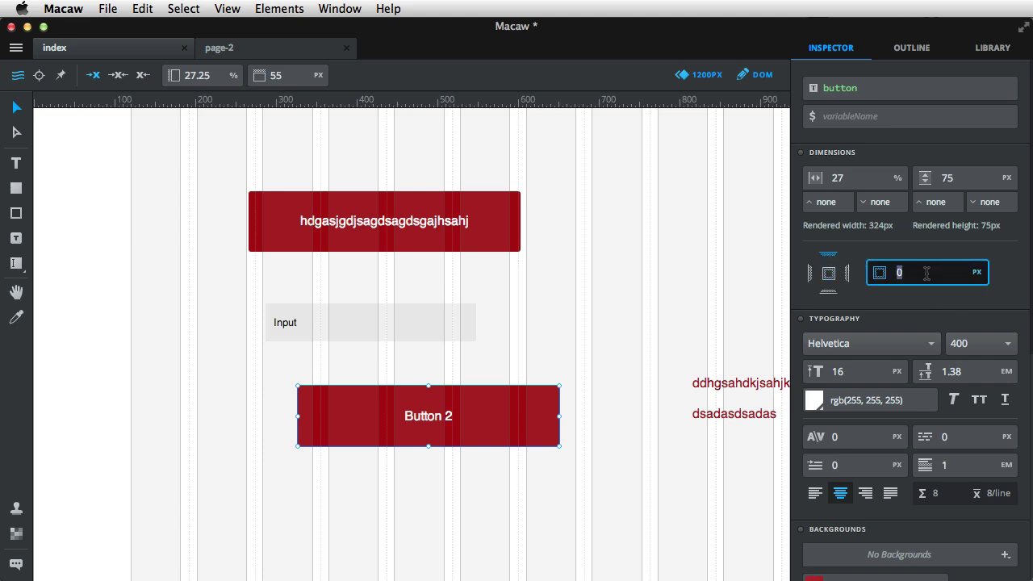
type("20")
key("Return")
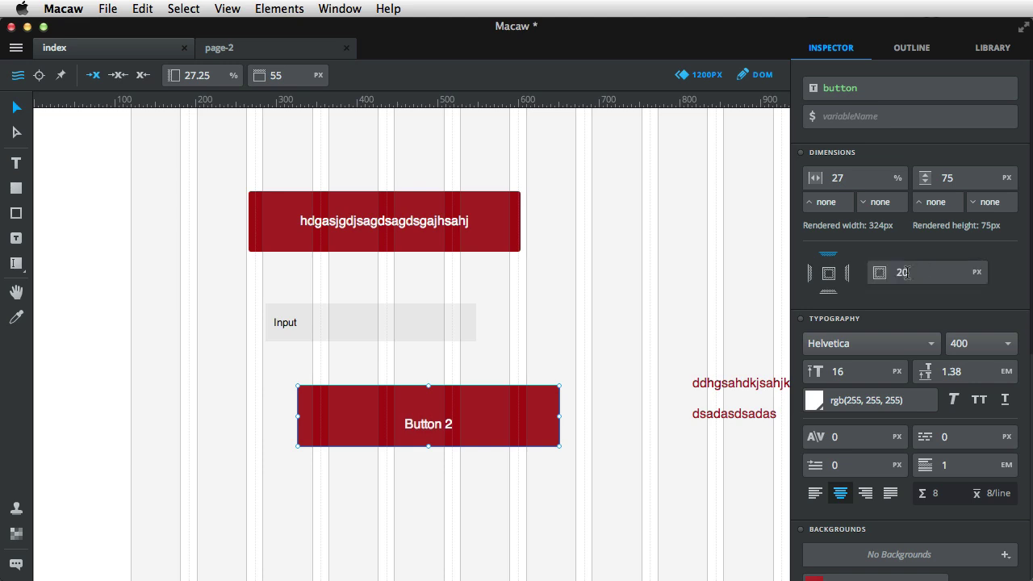
left_click(810, 273)
left_click(917, 272)
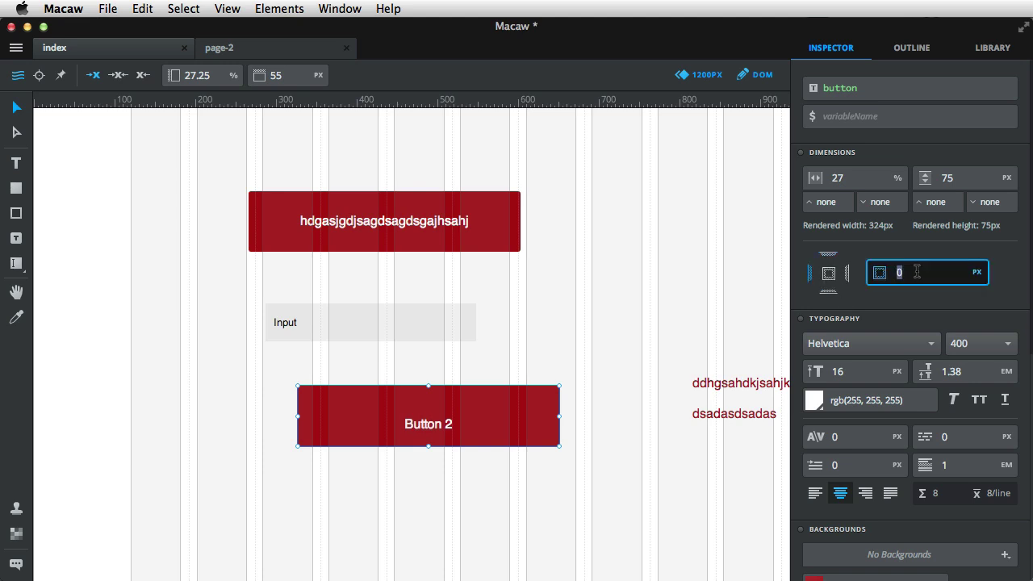
type("50")
key("Return")
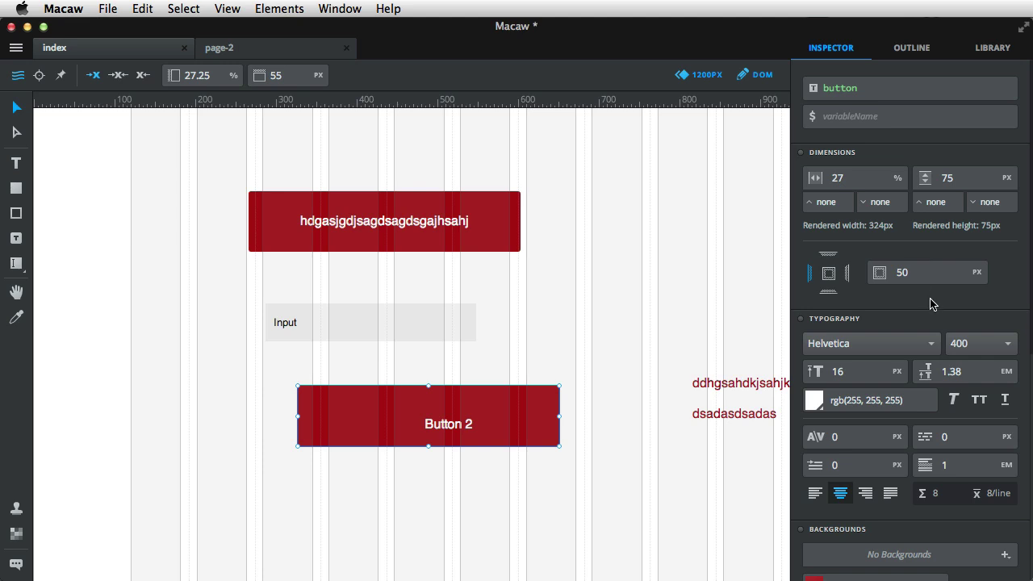
scroll(928, 300, "down", 4)
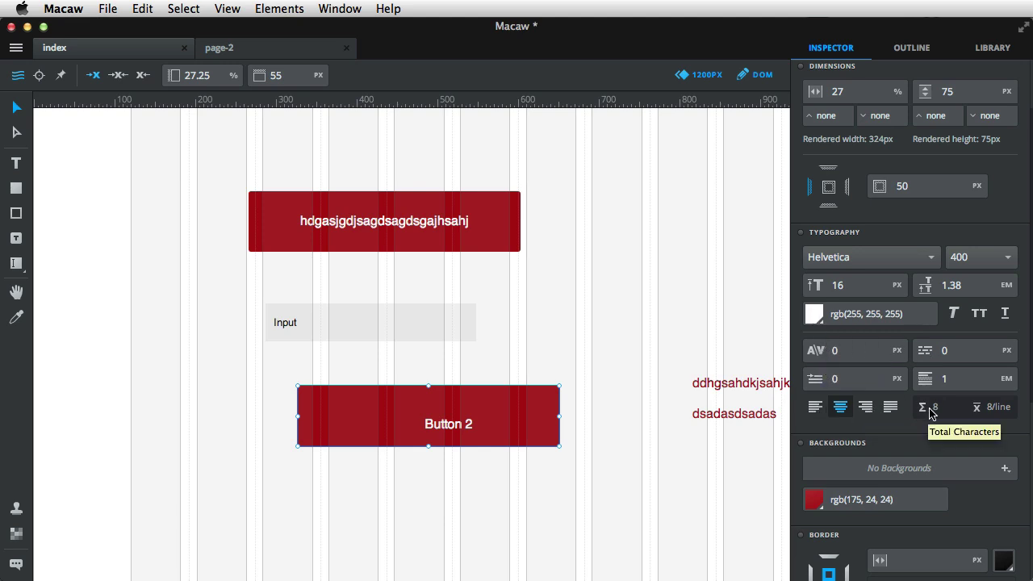
Scroll to Backgrounds and show Button 2's Image… and Gradient… background options.
scroll(929, 412, "down", 3)
scroll(930, 413, "down", 3)
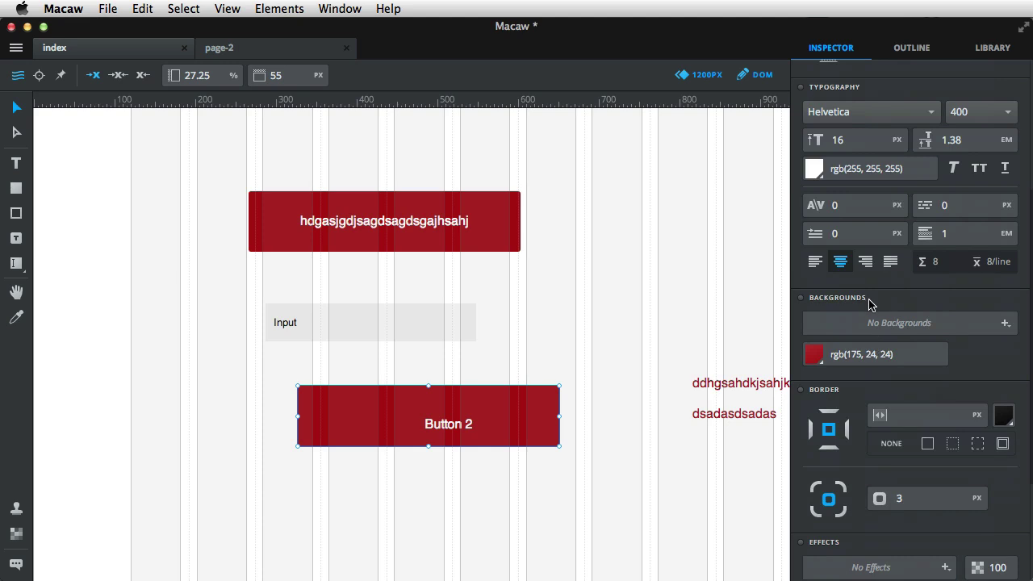
left_click(1004, 323)
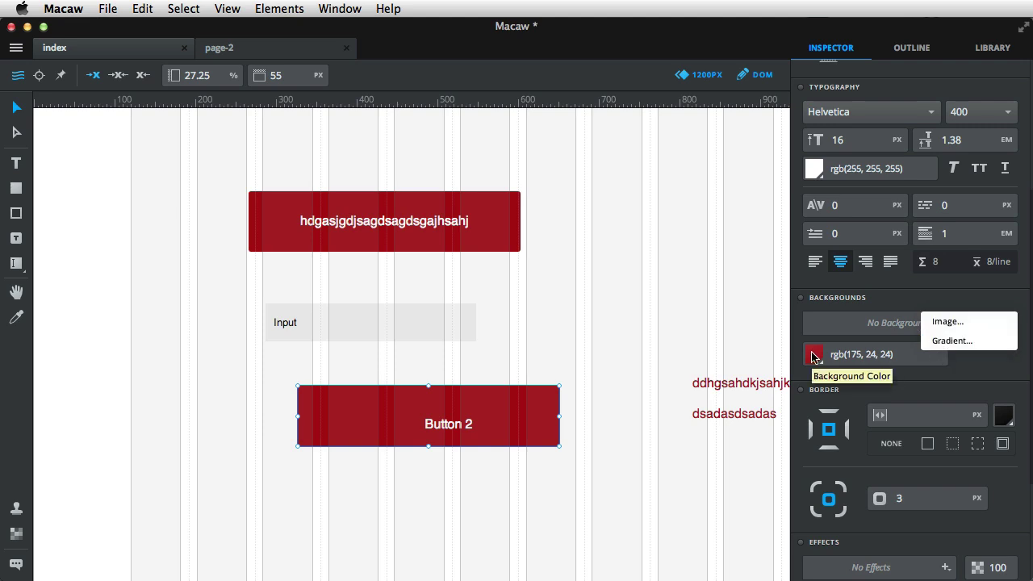
scroll(815, 355, "down", 2)
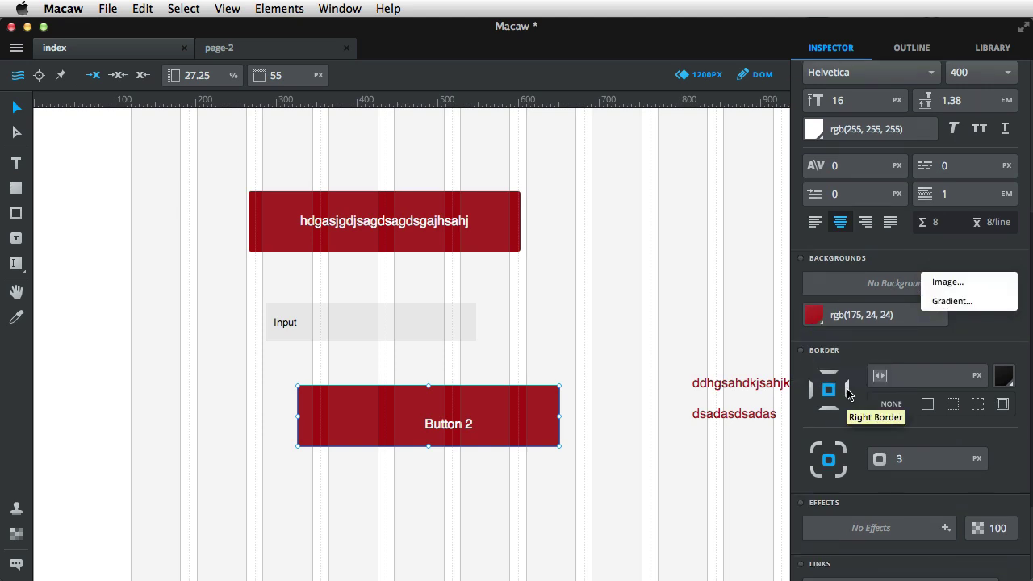
Try several border styles and give Button 2 a solid 5 px border on all sides.
left_click(981, 409)
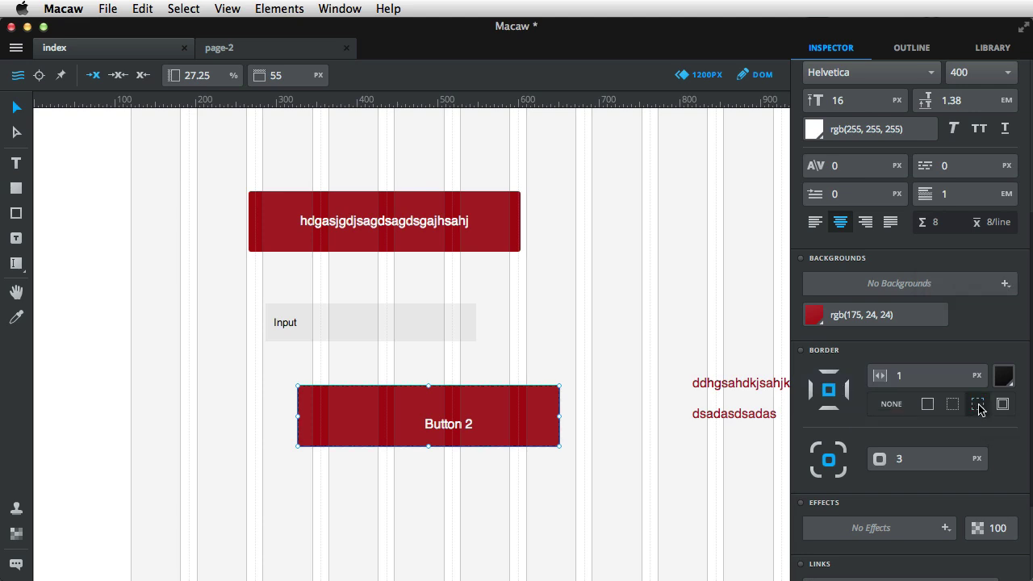
left_click(954, 408)
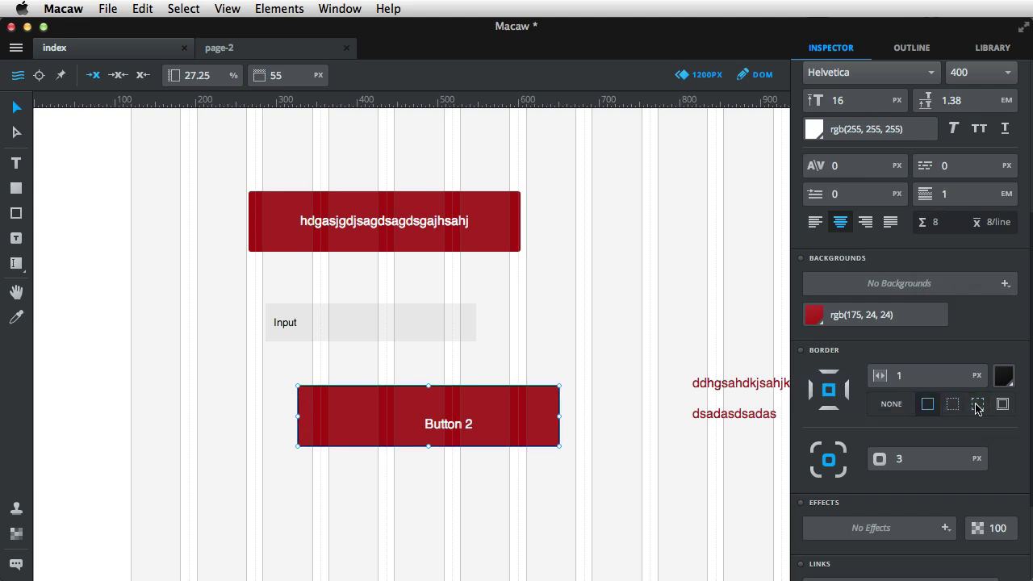
left_click(1004, 406)
left_click(943, 375)
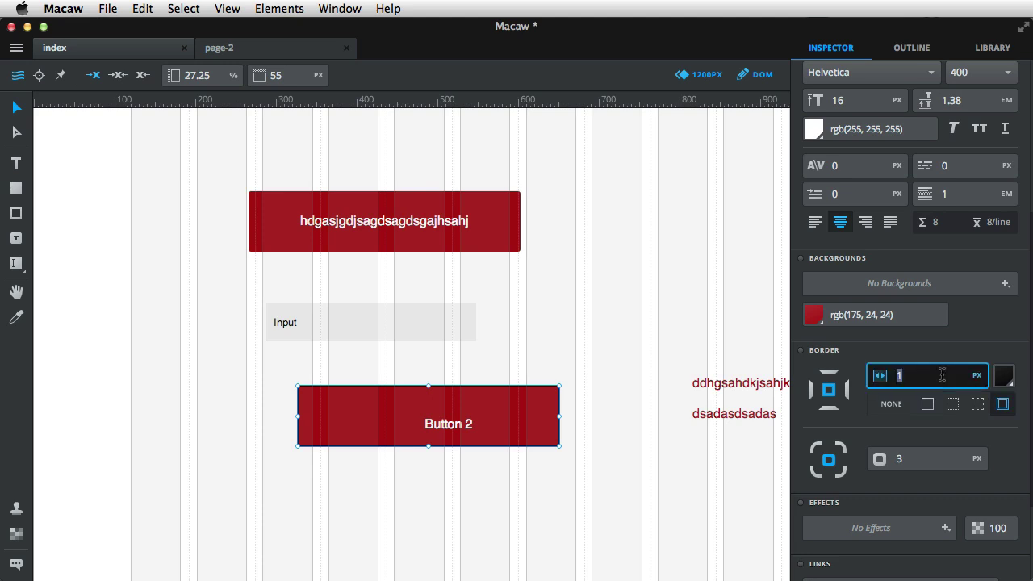
type("5")
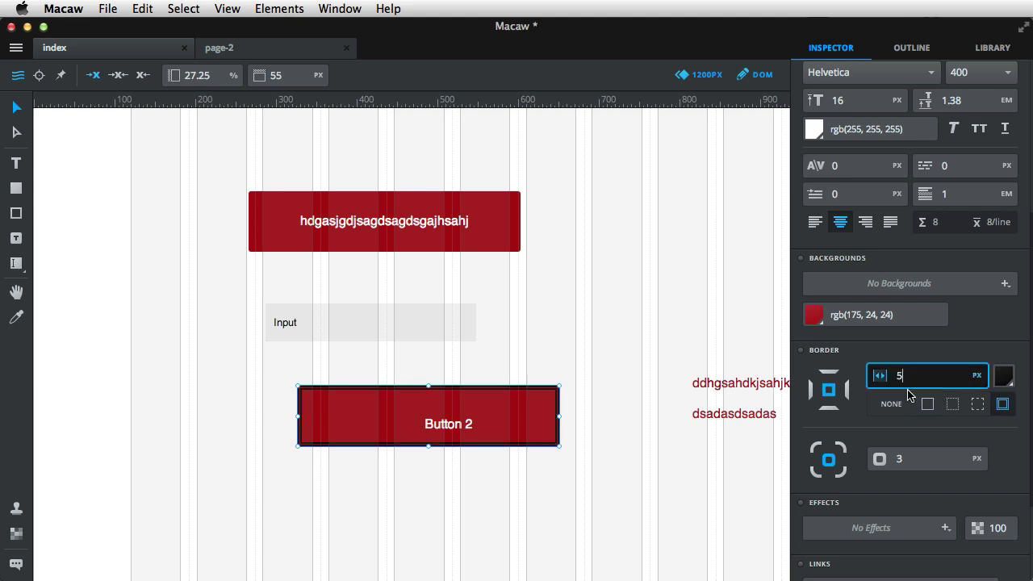
left_click(829, 374)
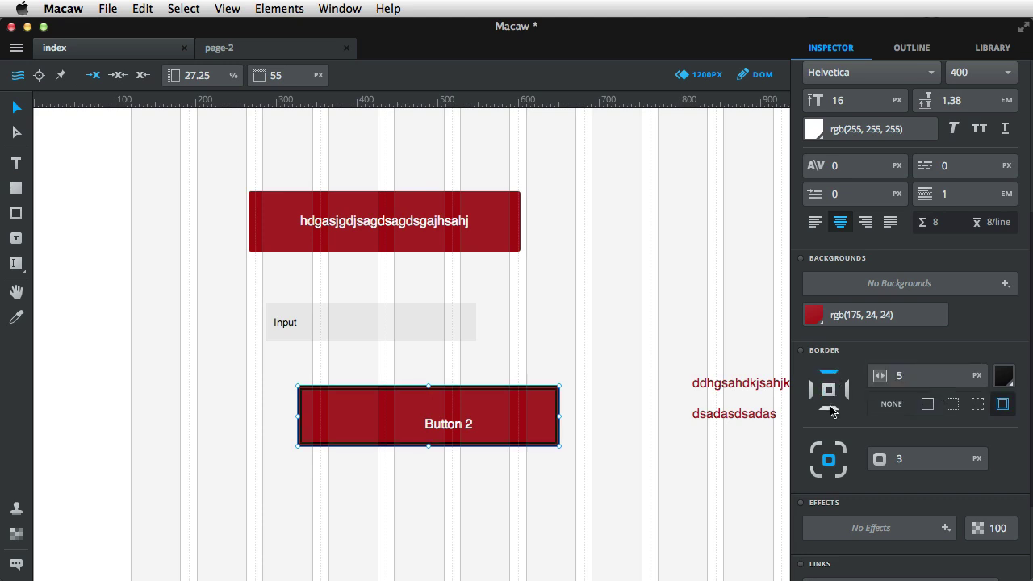
left_click(810, 390)
Colour Button 2's border red, rgb(211, 35, 35), and save it as a swatch.
left_click(1004, 375)
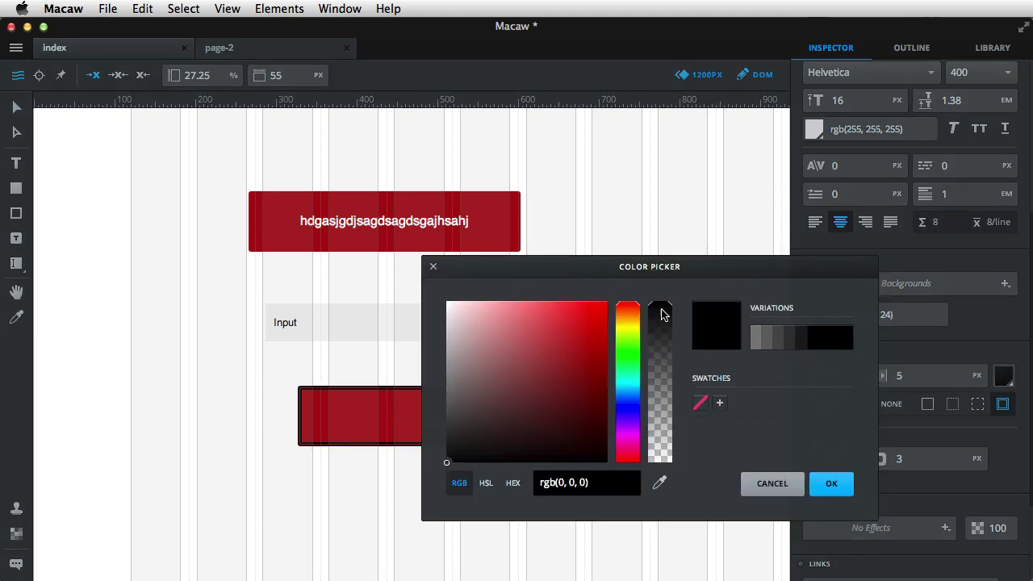
left_click_drag(652, 272, 594, 252)
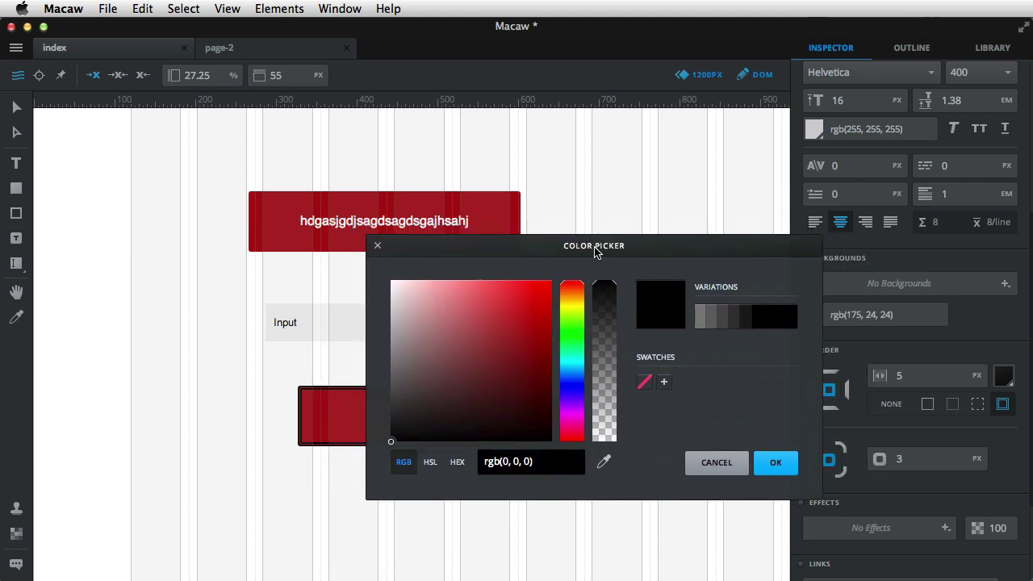
mouse_move(507, 317)
left_mouse_down()
mouse_move(508, 288)
mouse_move(495, 396)
mouse_move(526, 313)
left_mouse_up()
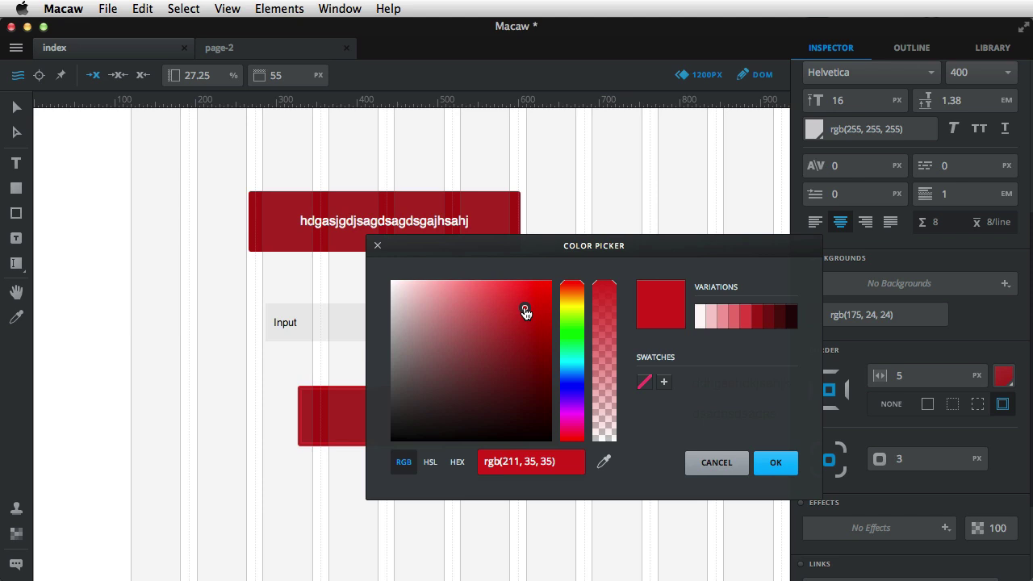
left_click(664, 386)
Apply the red border colour and round Button 2's corners to a 15 px radius, adding no effects.
left_click(848, 451)
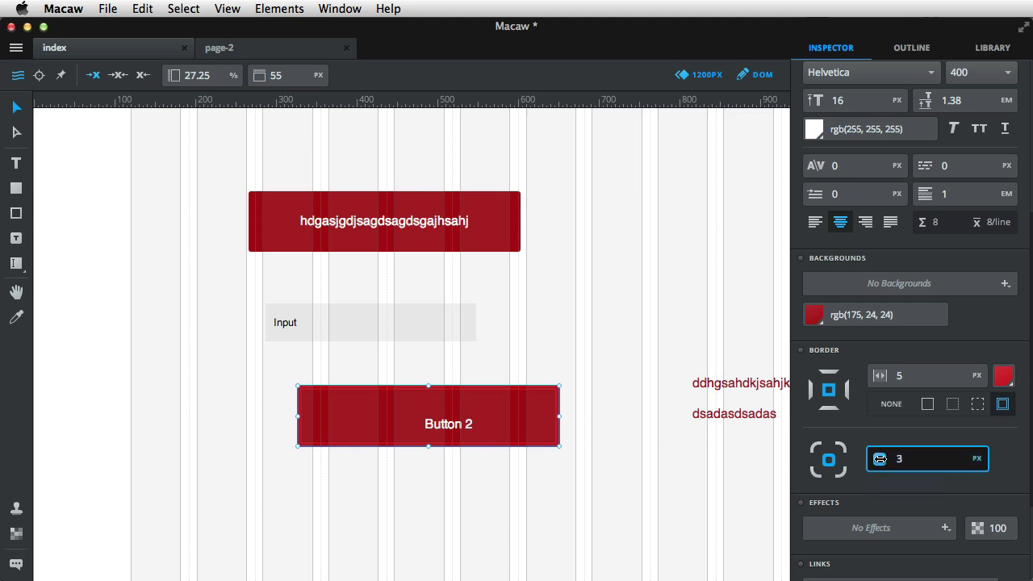
left_click_drag(879, 458, 904, 458)
left_click_drag(930, 462, 906, 463)
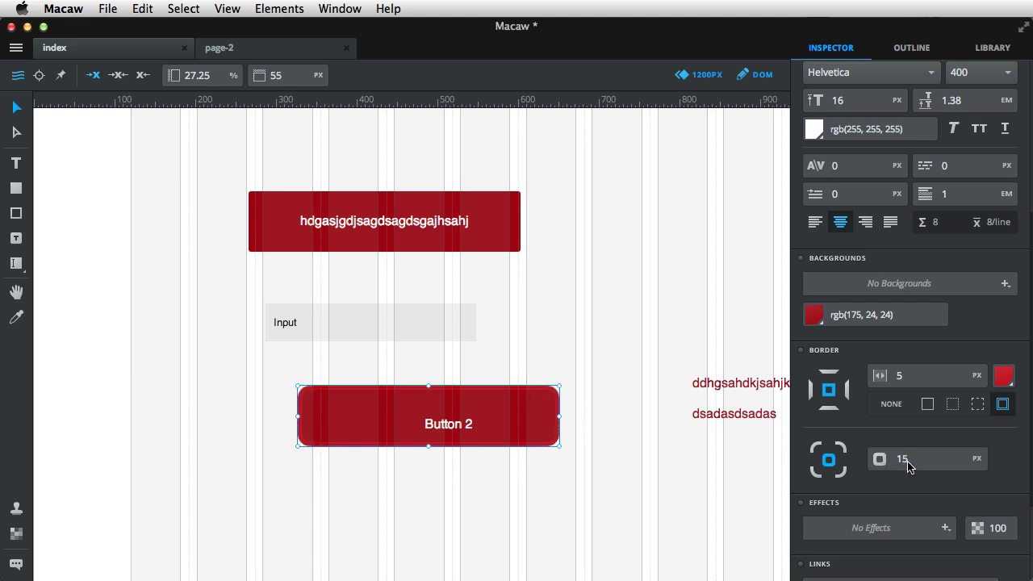
scroll(918, 438, "down", 3)
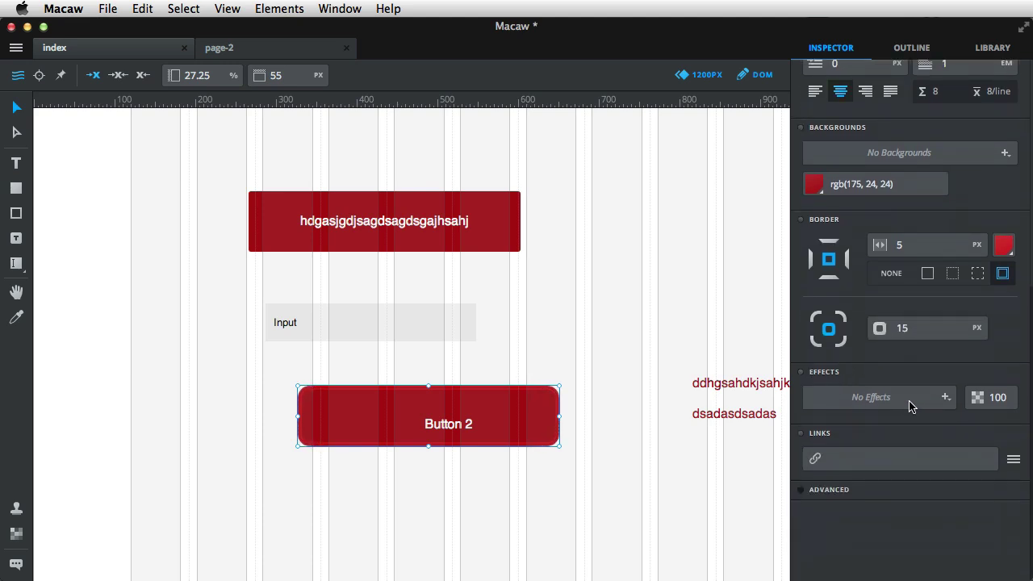
left_click(945, 397)
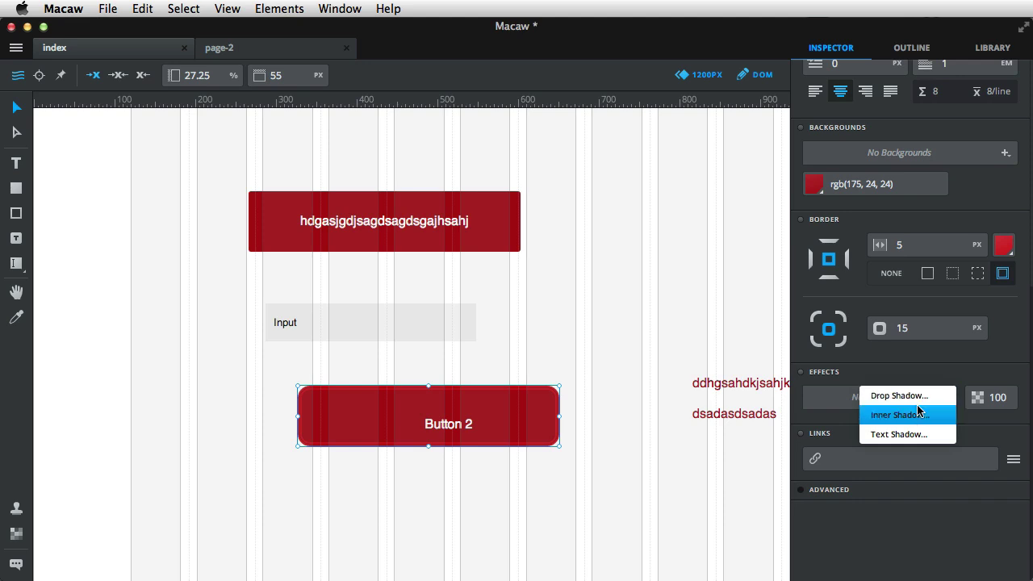
left_click(989, 433)
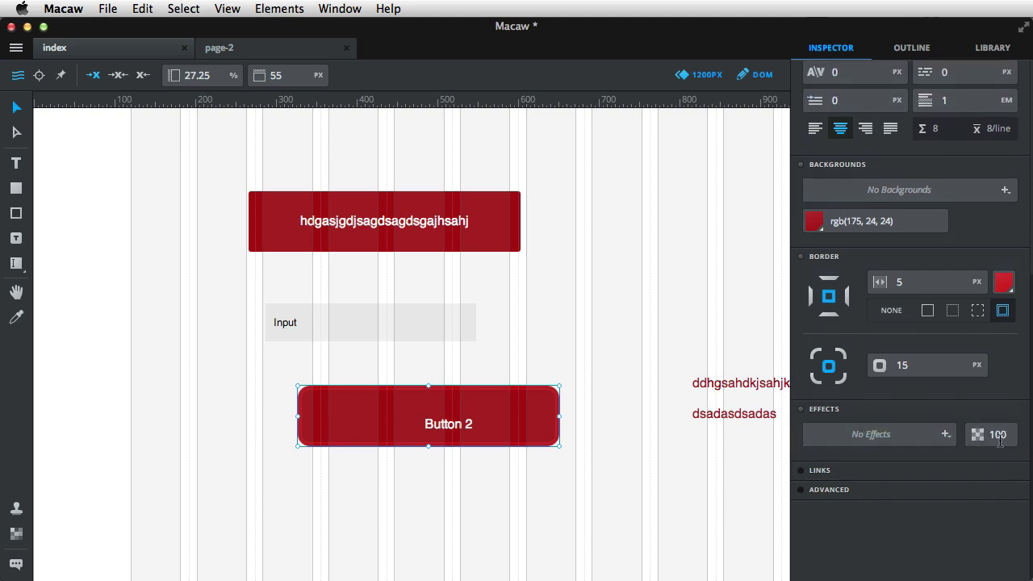
left_click(813, 476)
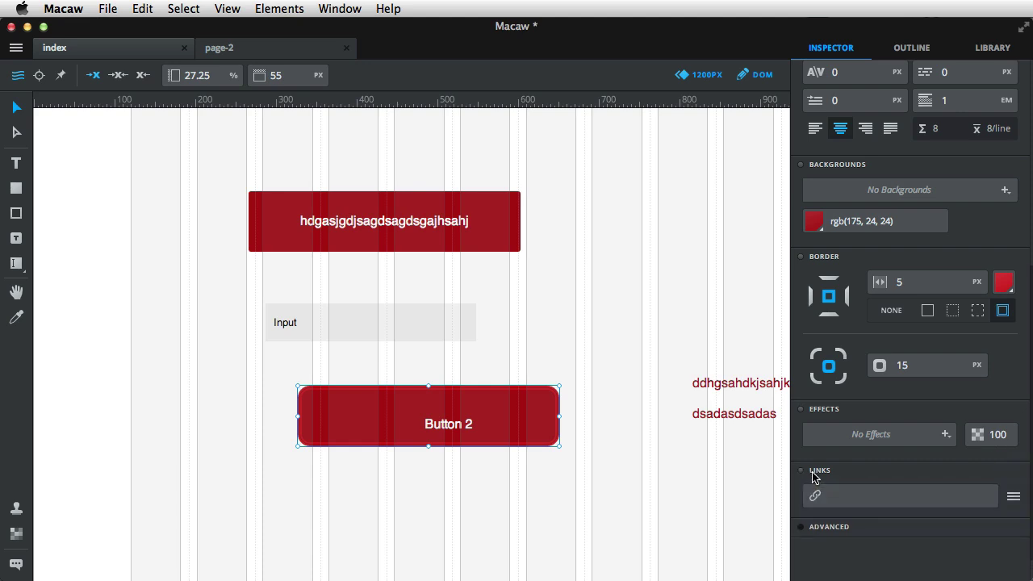
Link Button 2 to page-2 (page-2.html) and expand its Advanced properties.
scroll(853, 455, "down", 1)
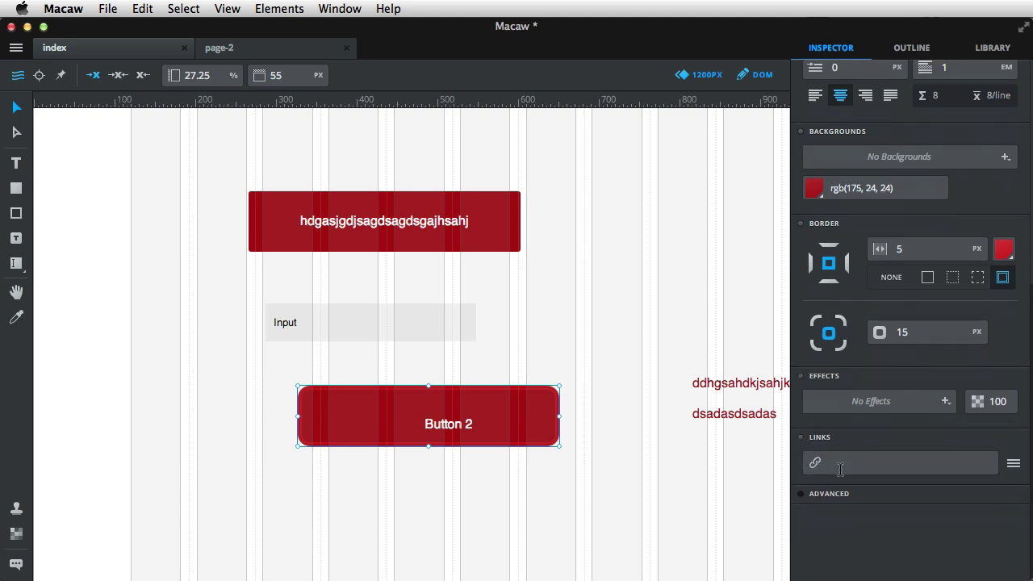
left_click(841, 462)
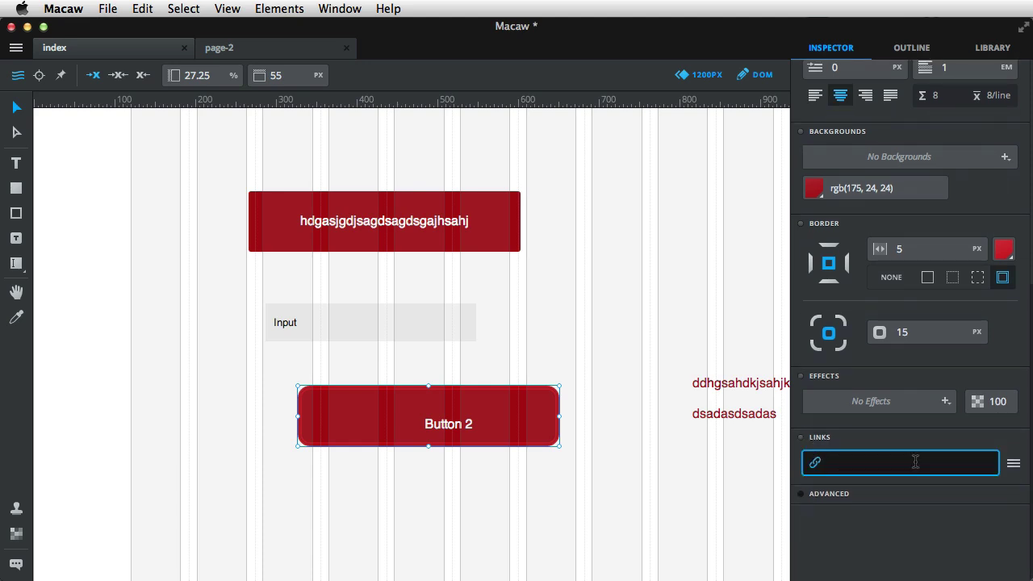
left_click(1019, 464)
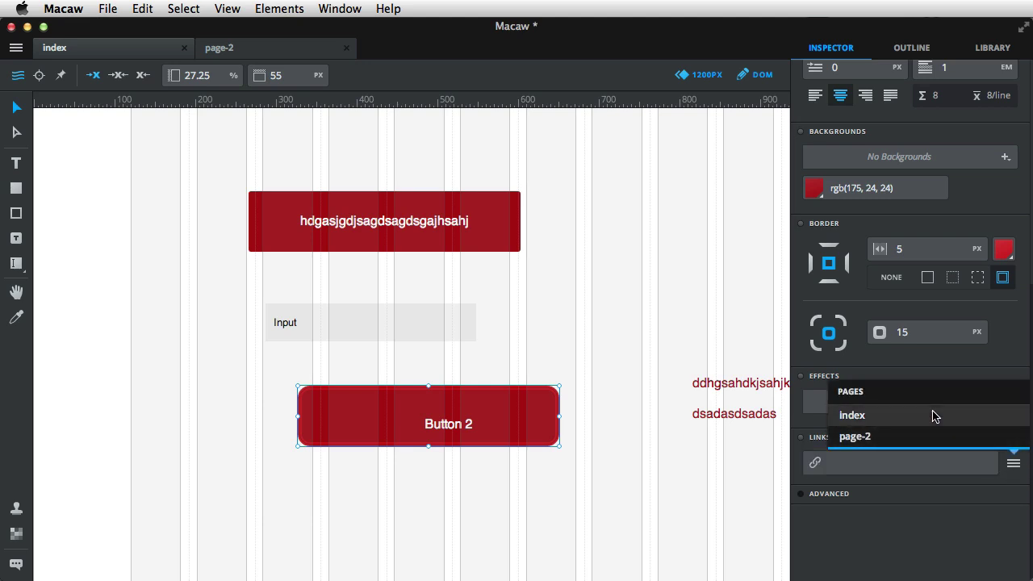
left_click(484, 473)
left_click(479, 430)
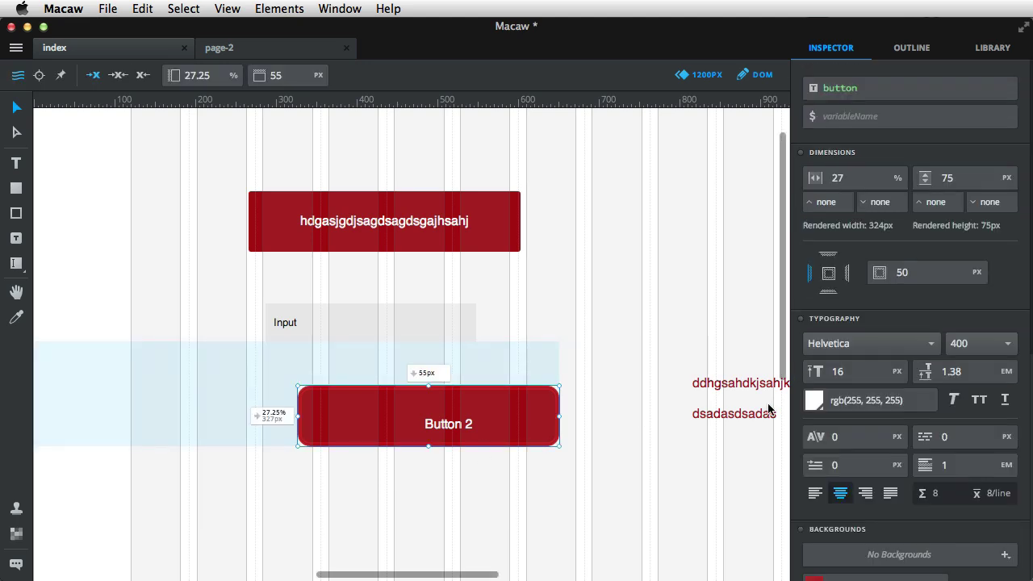
scroll(883, 419, "down", 5)
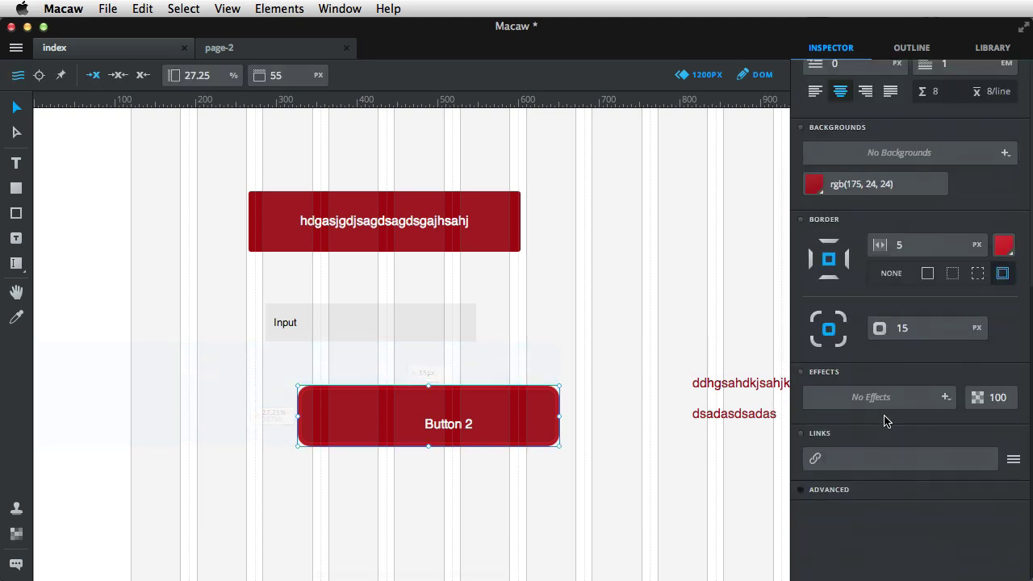
left_click(1014, 460)
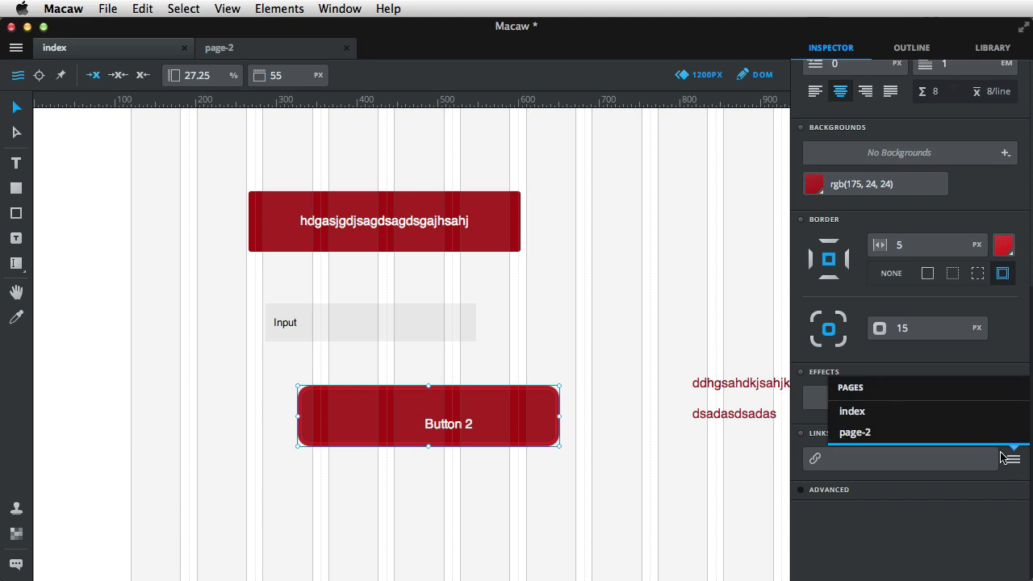
left_click(915, 431)
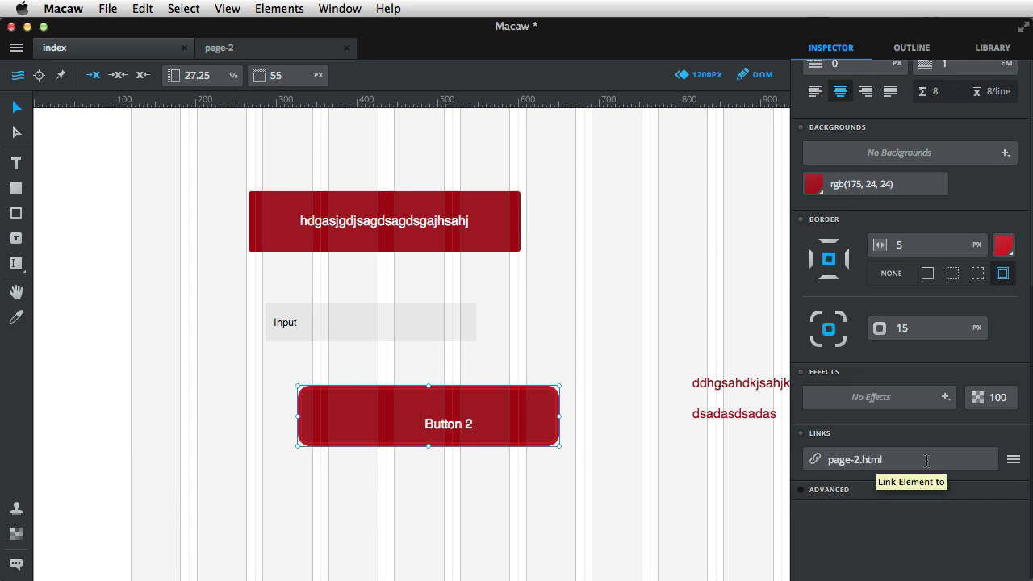
left_click(824, 490)
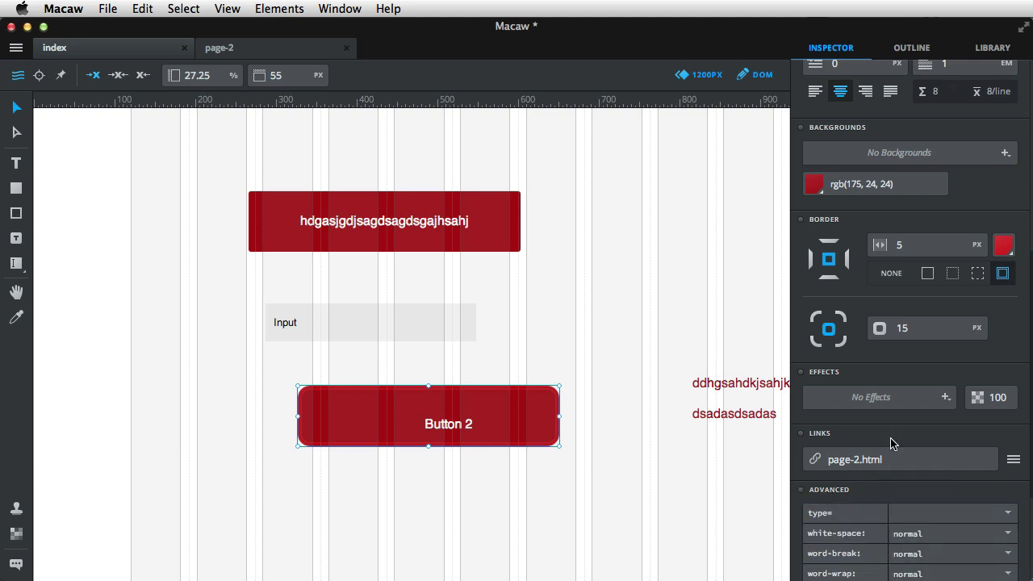
scroll(890, 440, "down", 4)
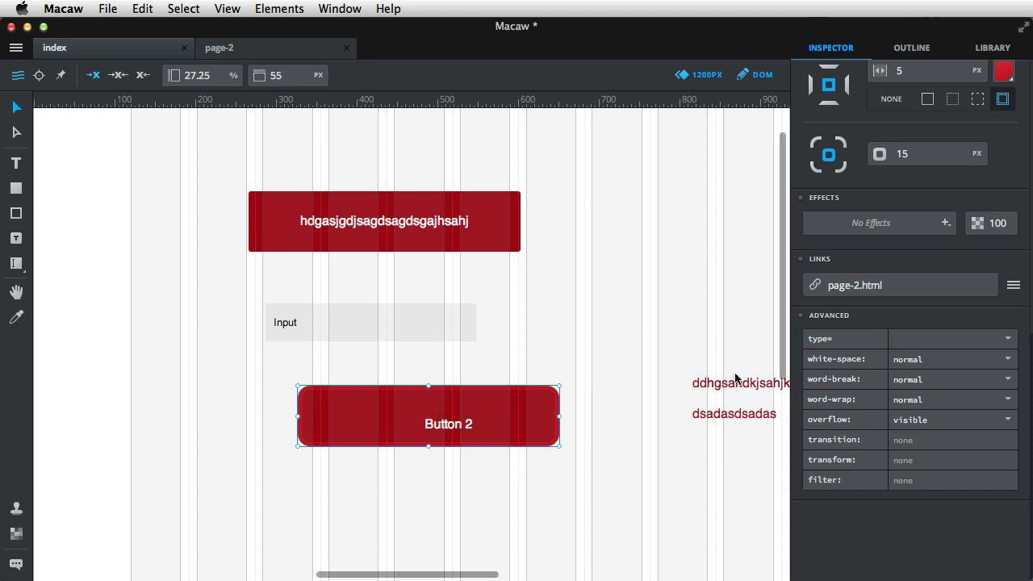
left_click(1008, 339)
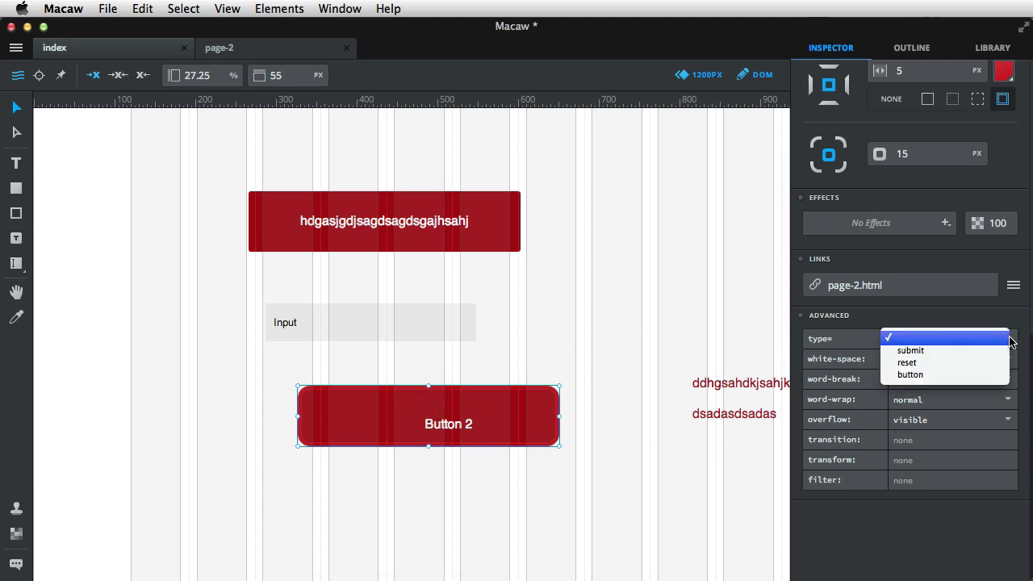
left_click(942, 374)
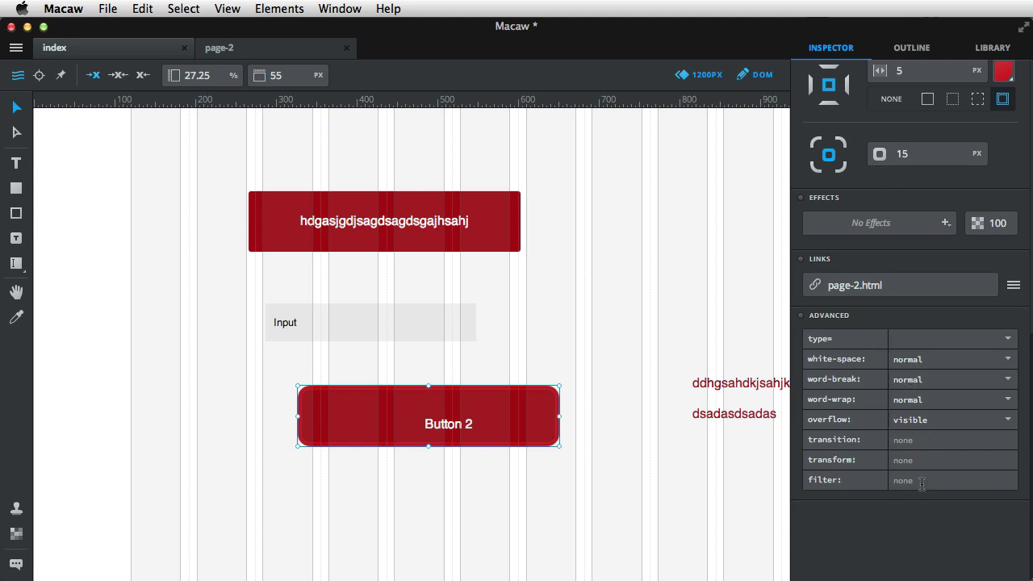
Move the red text block up-left beside the top button, then select the Input field.
left_click_drag(738, 380, 610, 233)
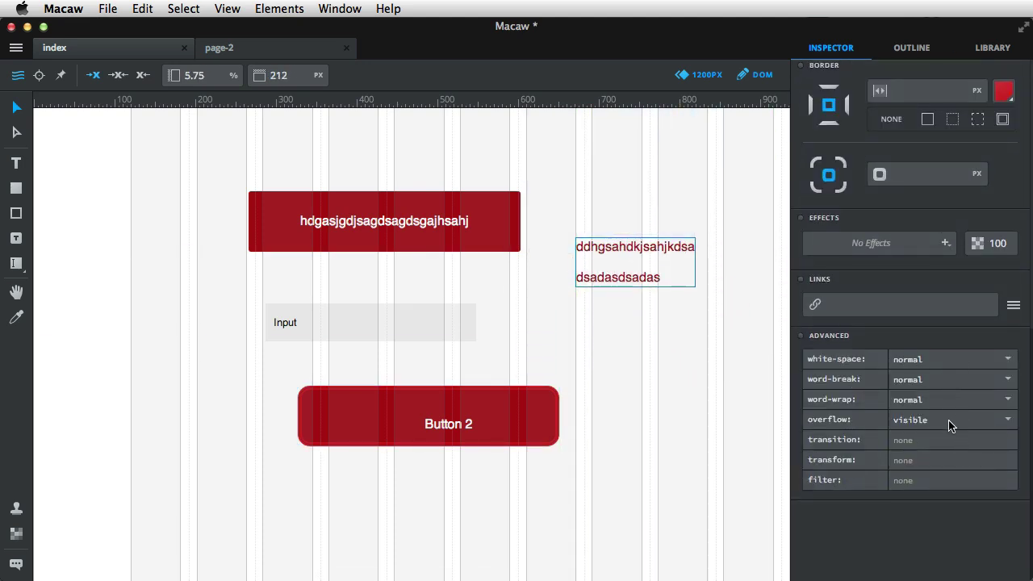
left_click(432, 326)
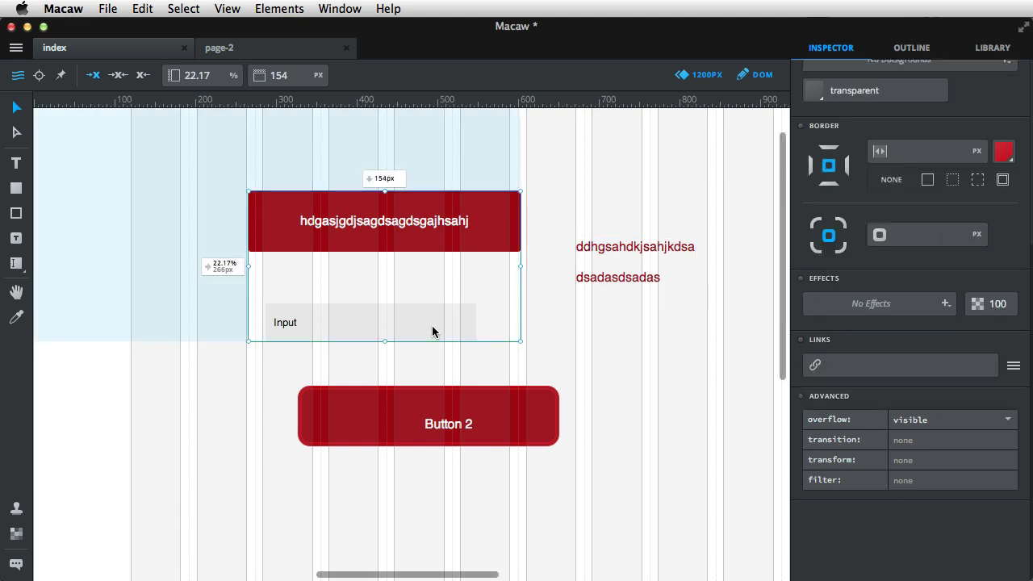
left_click(431, 325)
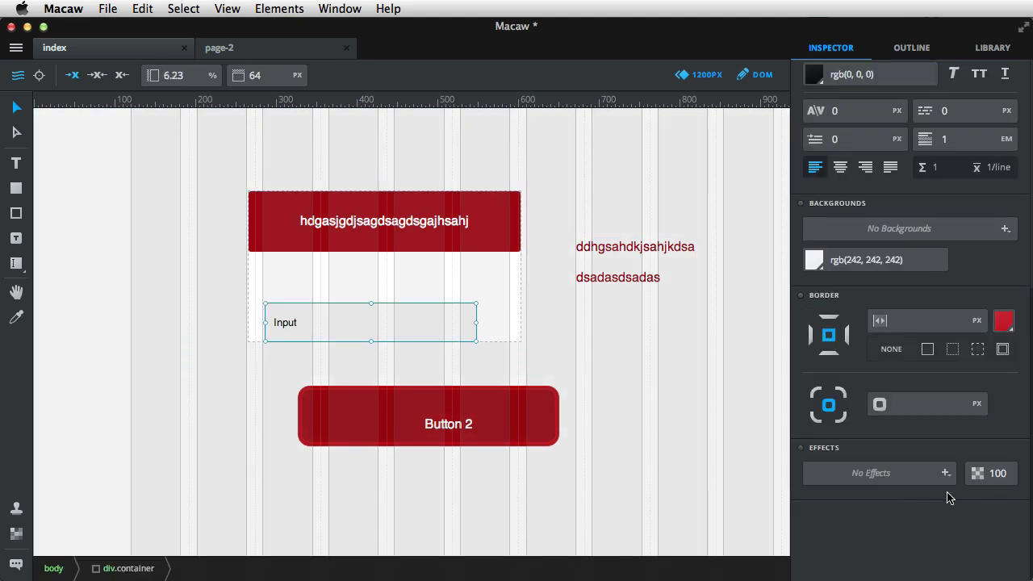
Name the Input 'test' and set its type to password.
scroll(948, 498, "up", 10)
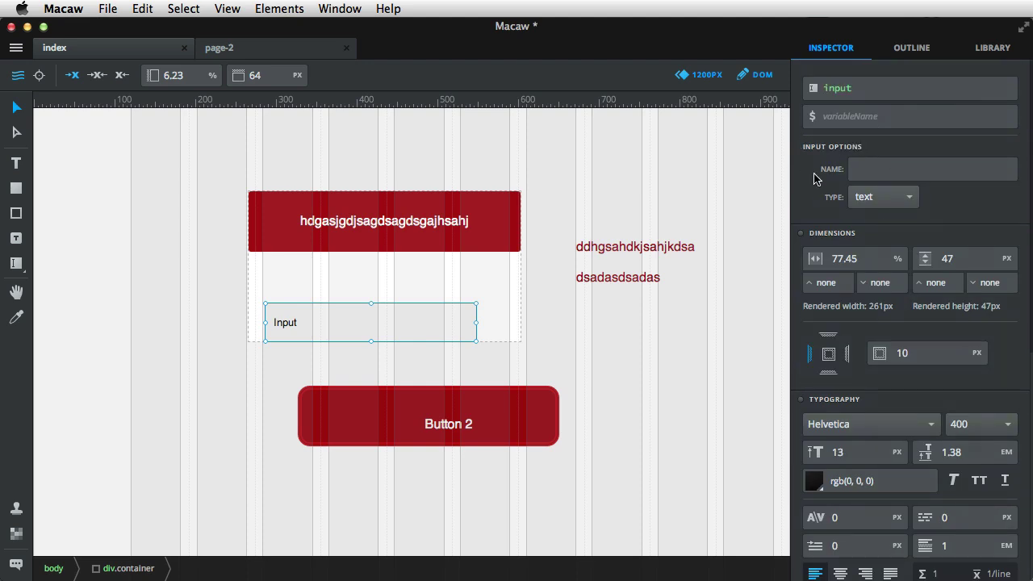
left_click(865, 168)
type("test")
left_click(894, 200)
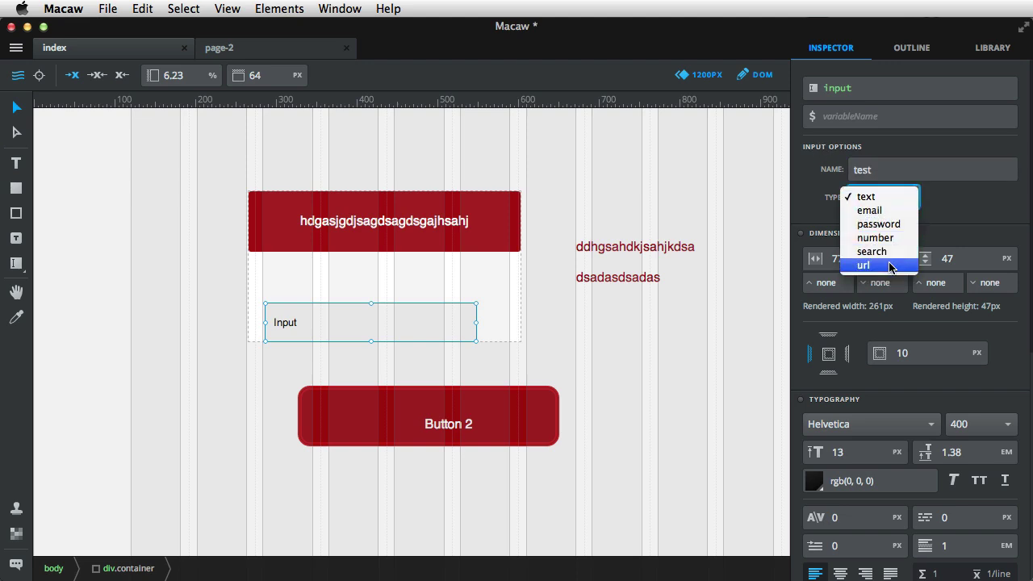
left_click(896, 224)
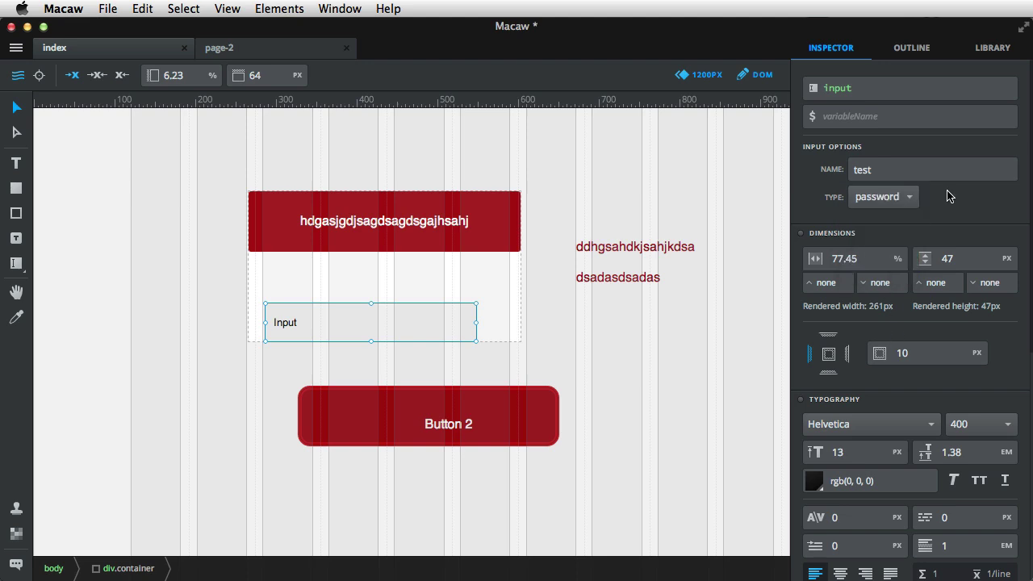